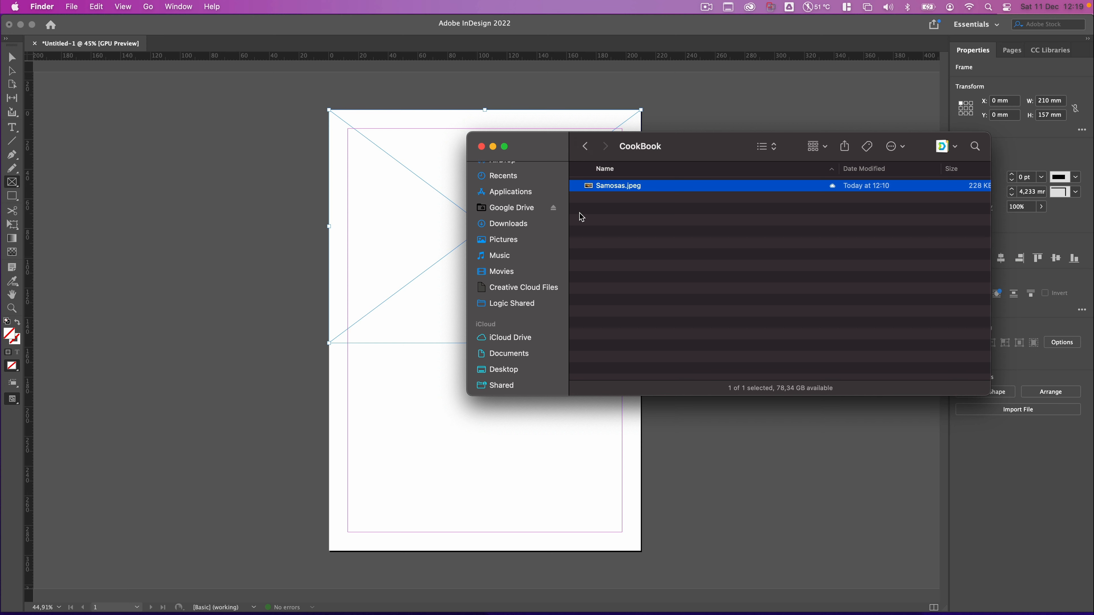
# Place Samosas.jpeg from the CookBook folder into the empty picture frame on the page and close the folder window
pyautogui.moveTo(574, 145); pyautogui.dragTo(759, 142)
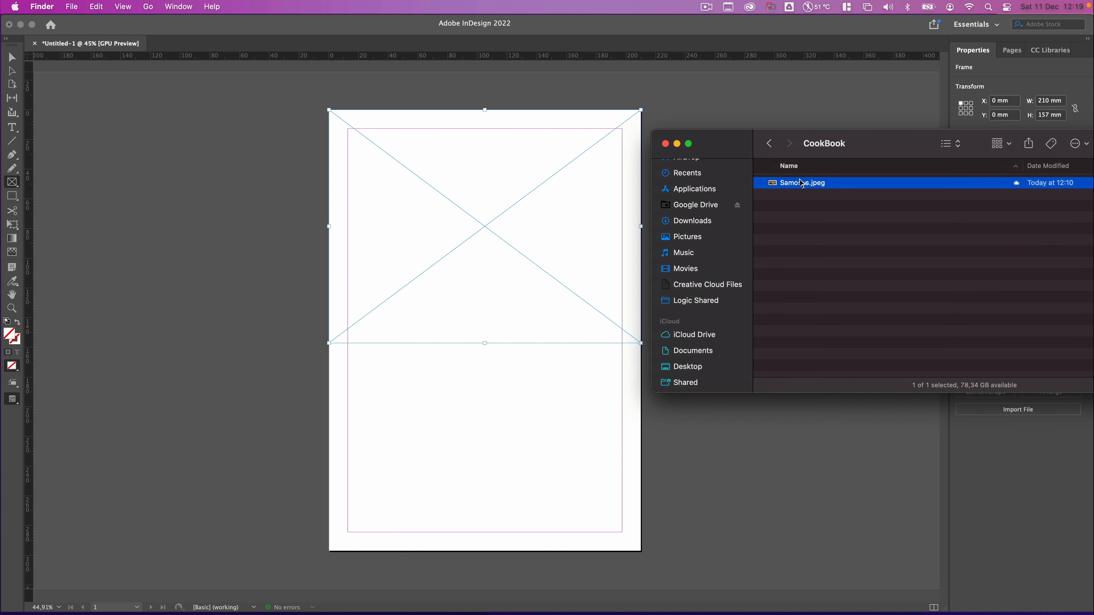
pyautogui.moveTo(799, 184); pyautogui.dragTo(495, 232)
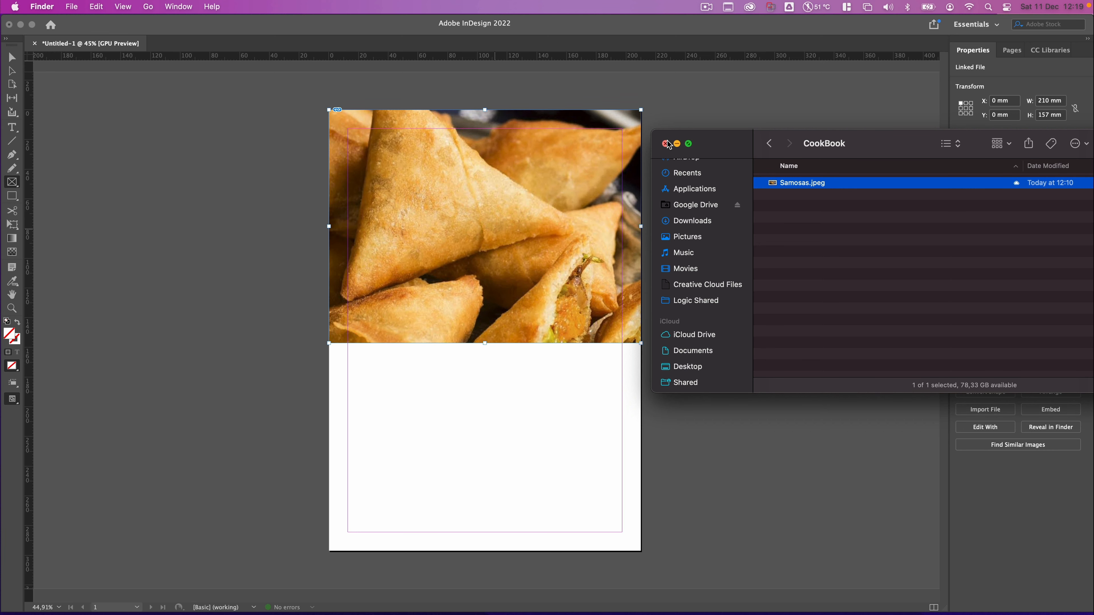
pyautogui.click(684, 113)
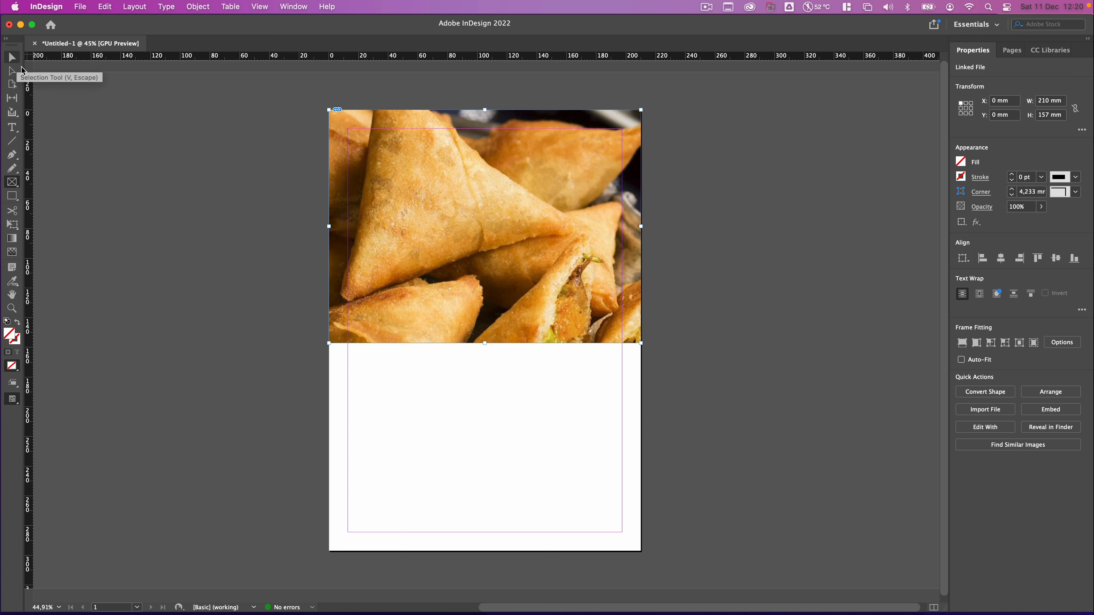
pyautogui.press('v')
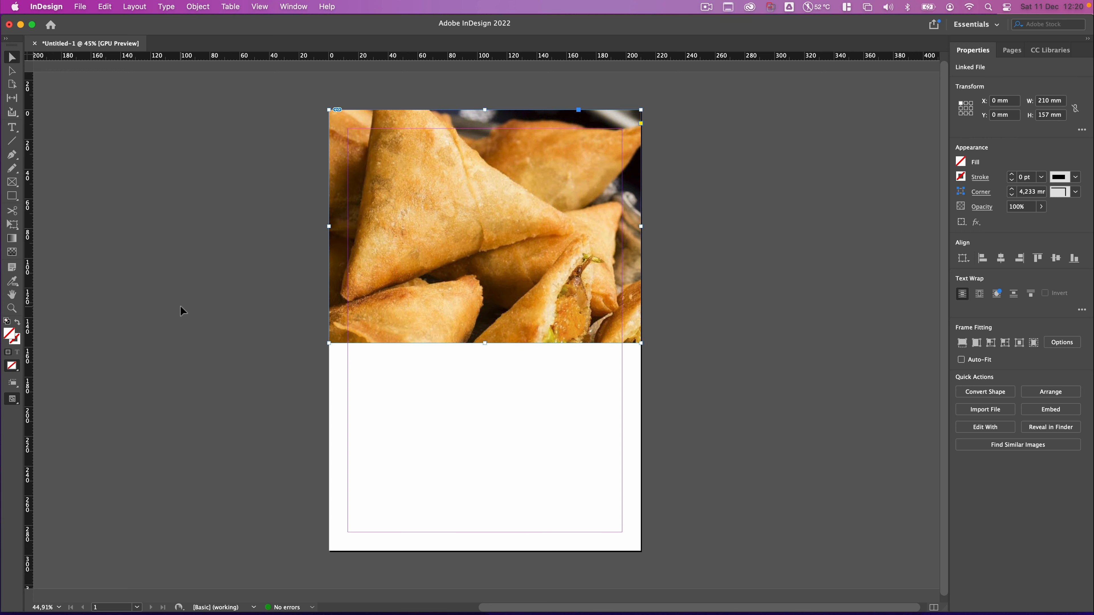
# Shift the samosa photo inside its frame to try a different crop, ending at about X -325.5 mm, Y -119.8 mm
pyautogui.scroll(-5, 167, 334)
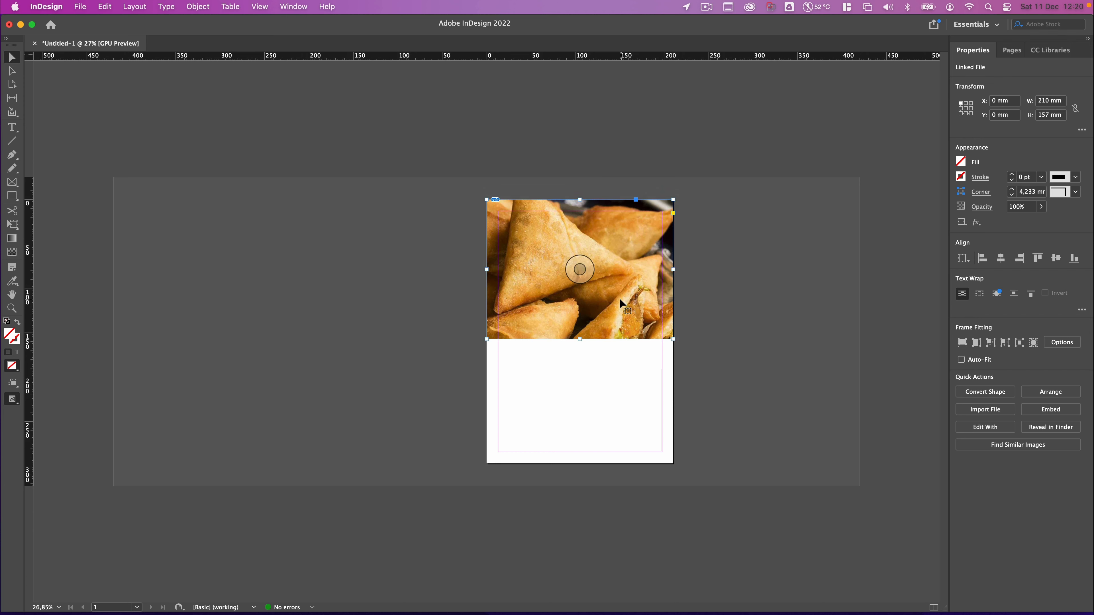
pyautogui.click(580, 268)
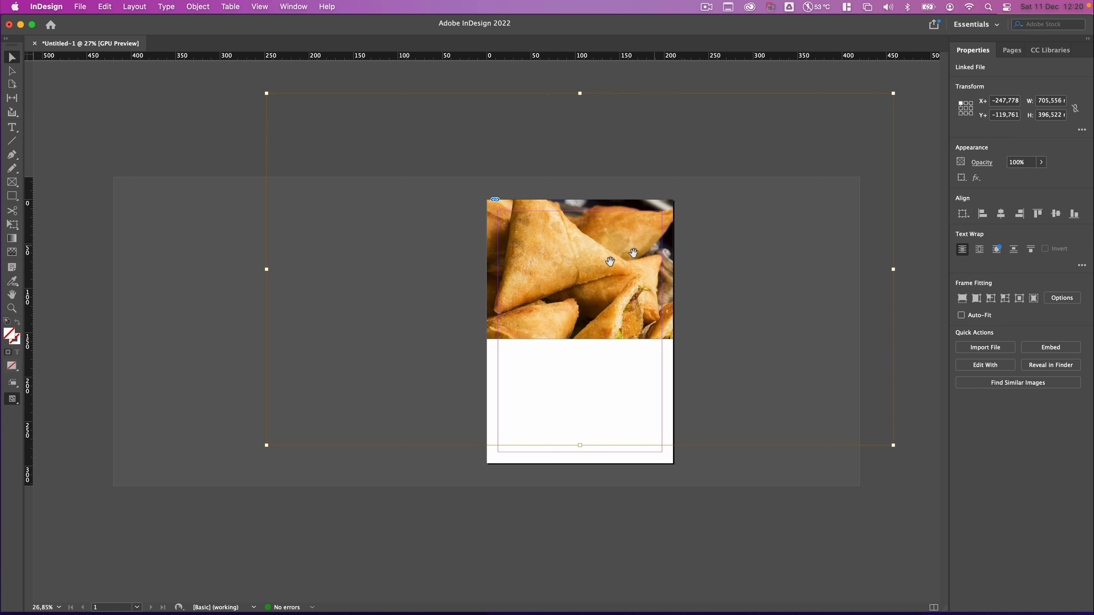
pyautogui.moveTo(590, 265)
pyautogui.mouseDown()
pyautogui.moveTo(491, 308)
pyautogui.moveTo(655, 304)
pyautogui.mouseUp()
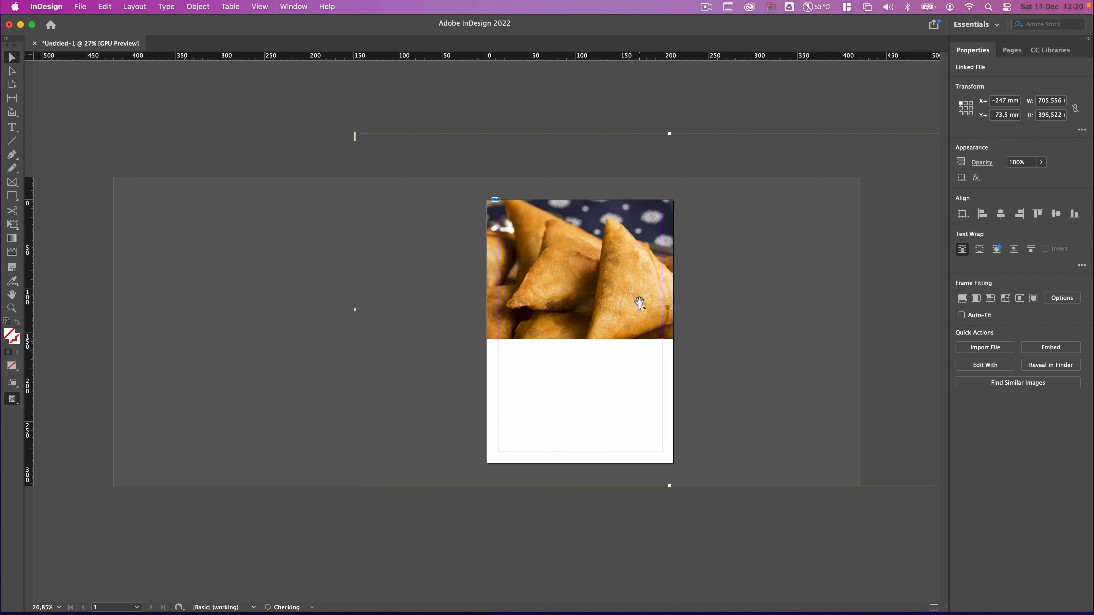
pyautogui.moveTo(589, 298)
pyautogui.mouseDown()
pyautogui.moveTo(652, 301)
pyautogui.moveTo(638, 307)
pyautogui.moveTo(523, 272)
pyautogui.moveTo(500, 248)
pyautogui.mouseUp()
pyautogui.moveTo(563, 268); pyautogui.dragTo(504, 279)
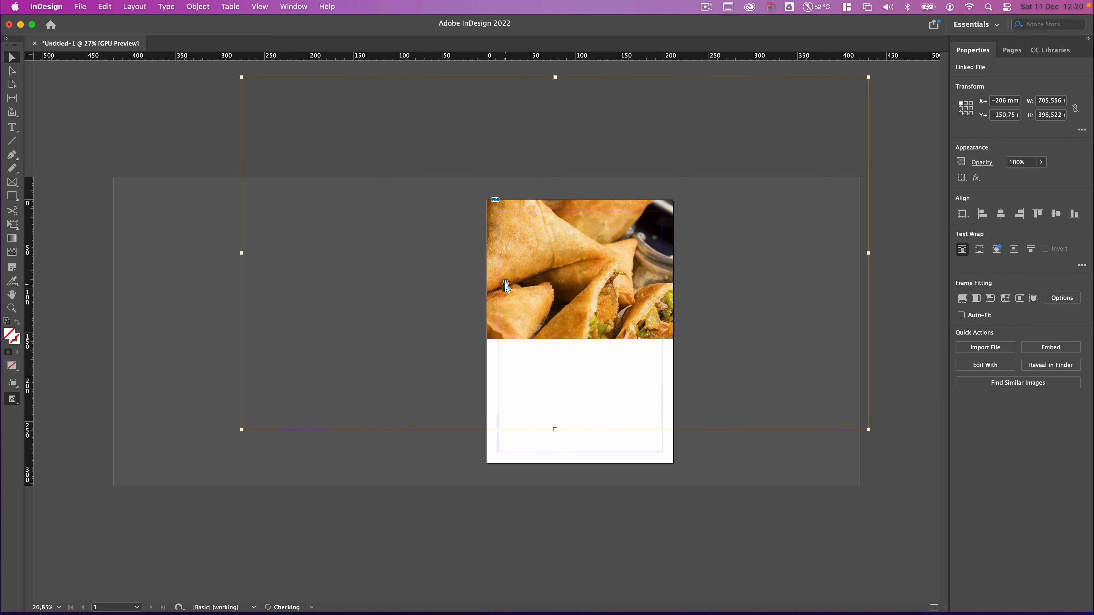
pyautogui.moveTo(598, 272); pyautogui.dragTo(537, 285)
pyautogui.moveTo(610, 286); pyautogui.dragTo(631, 294)
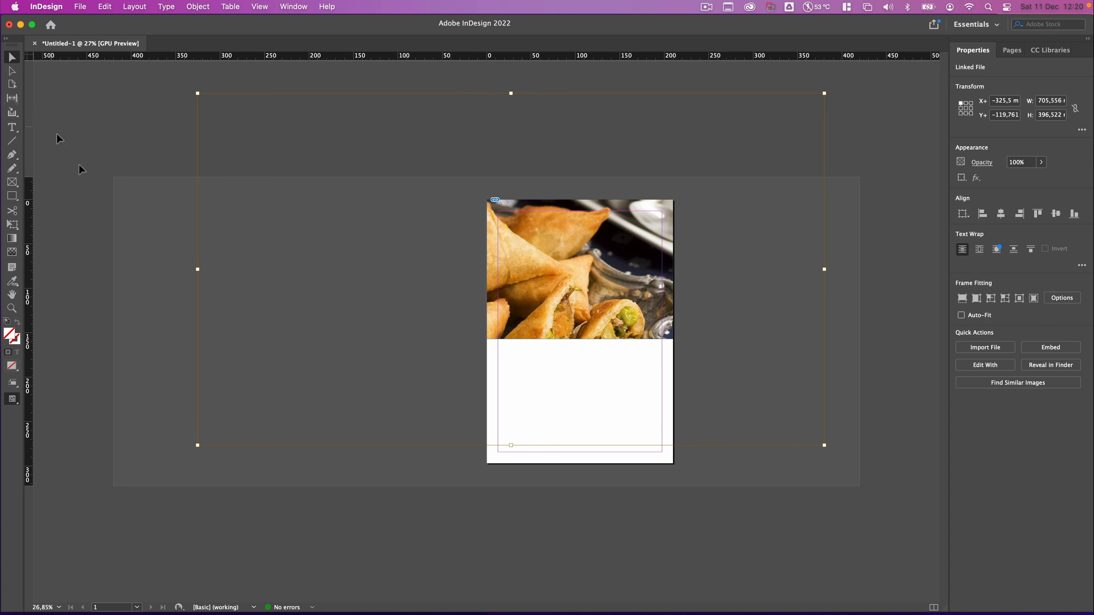
pyautogui.click(96, 187)
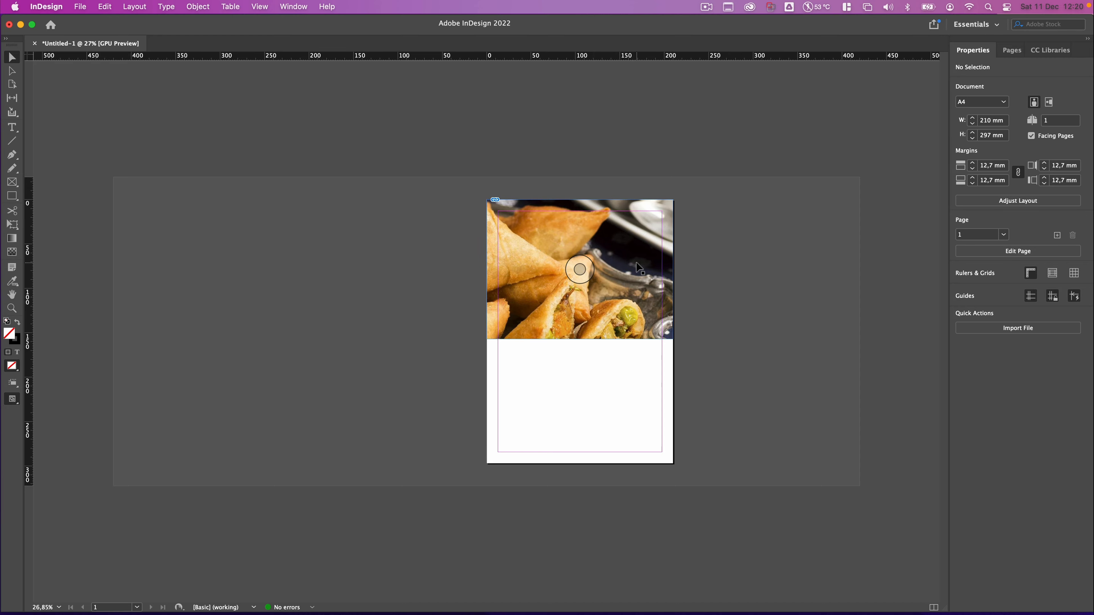
# Fit the samosa photo with Fill Frame Proportionally and deselect it
pyautogui.scroll(5, 636, 263)
pyautogui.hscroll(3, 637, 263)
pyautogui.hscroll(2, 636, 263)
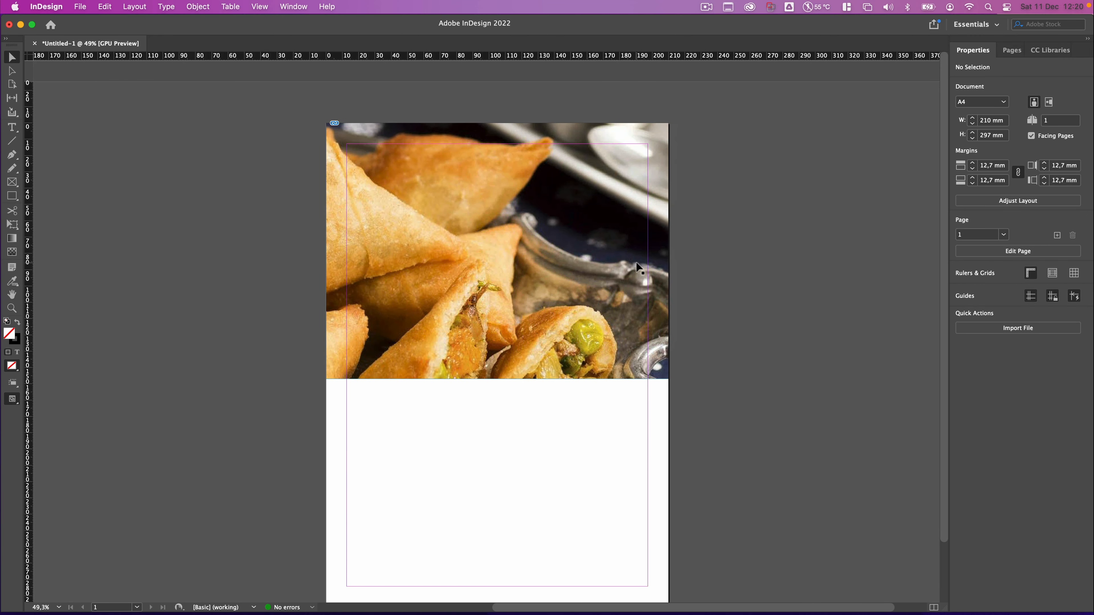
pyautogui.scroll(4, 636, 264)
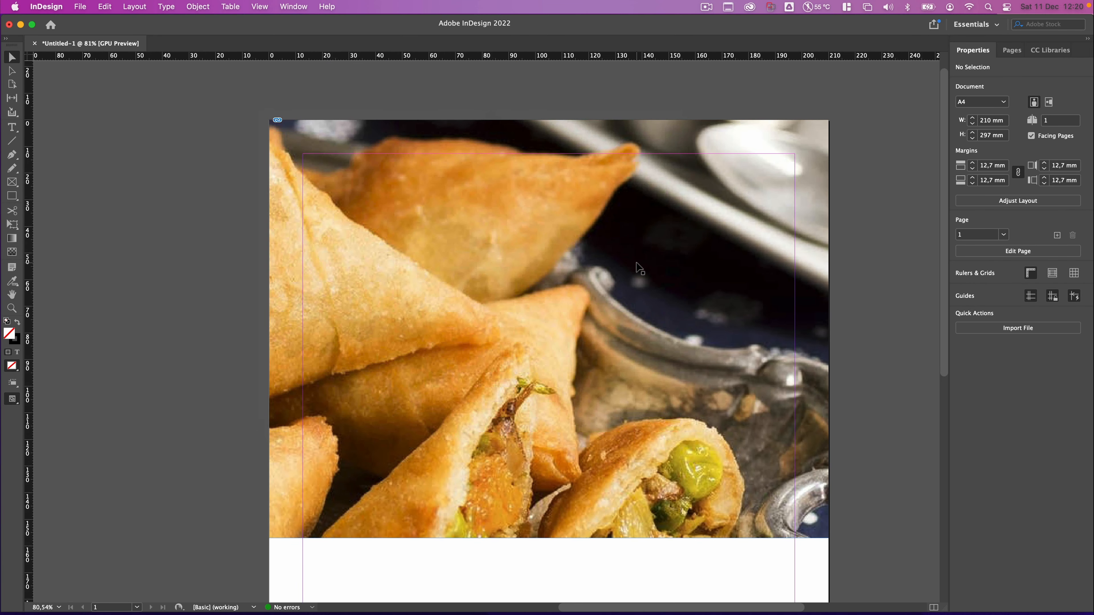
pyautogui.hscroll(2, 639, 268)
pyautogui.scroll(-1, 639, 268)
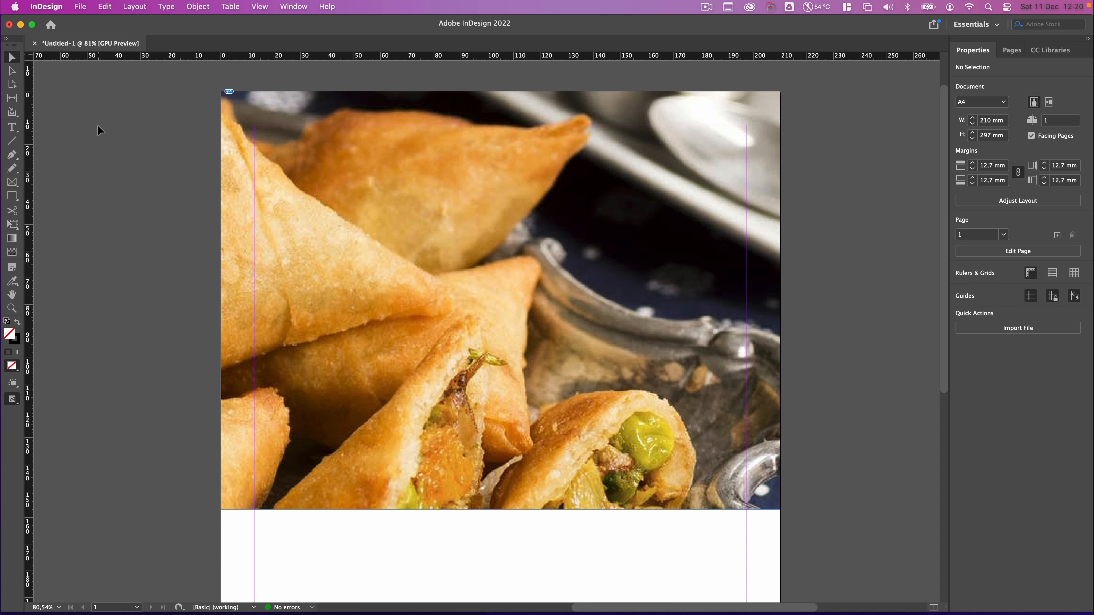
pyautogui.click(303, 102)
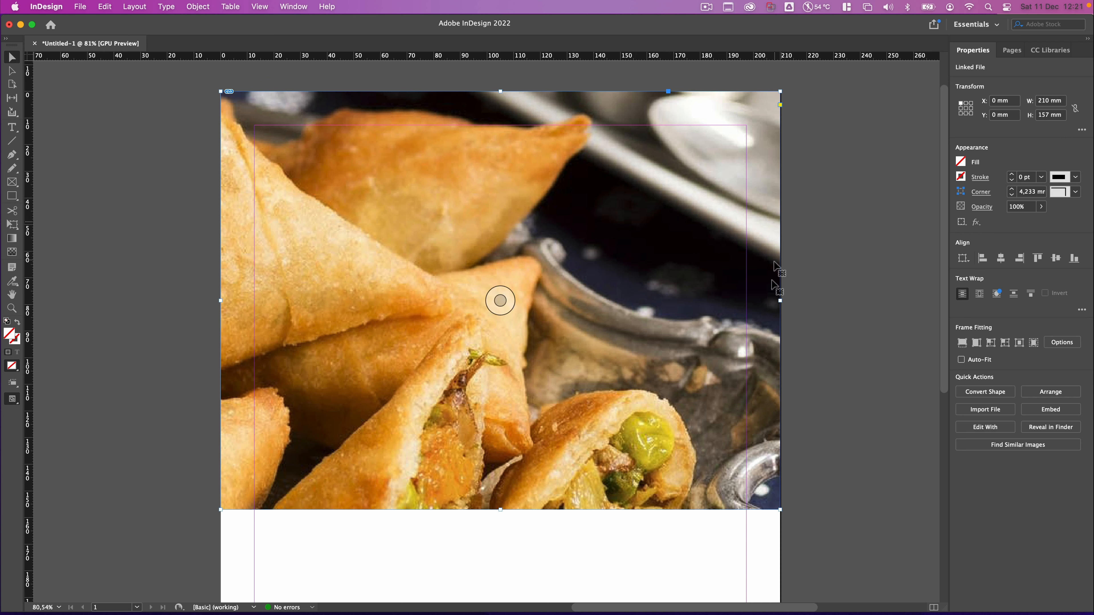
pyautogui.rightClick(636, 254)
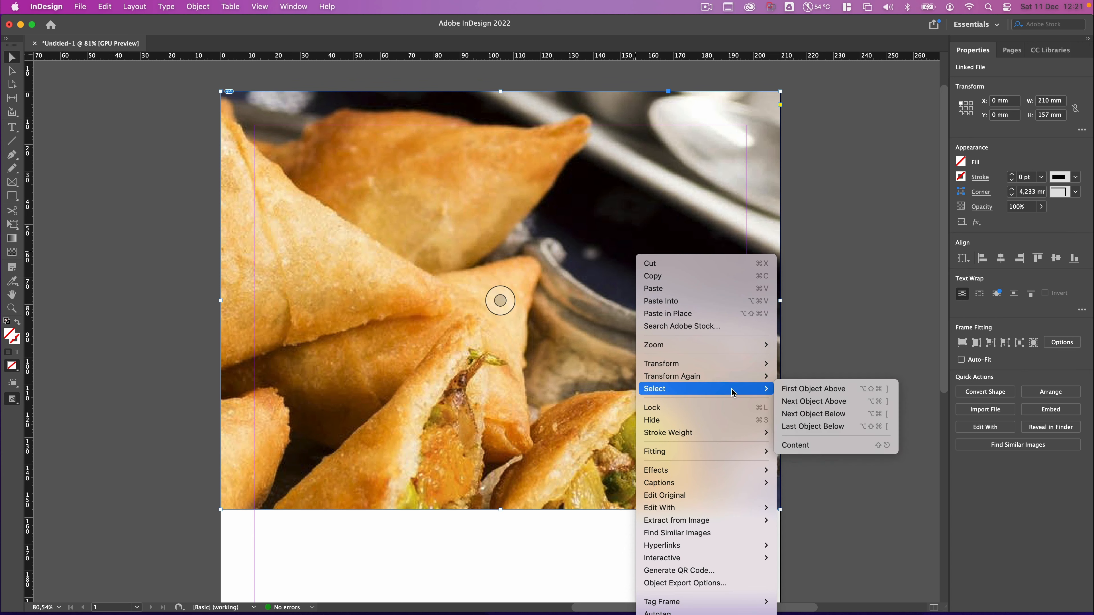
pyautogui.moveTo(709, 453)
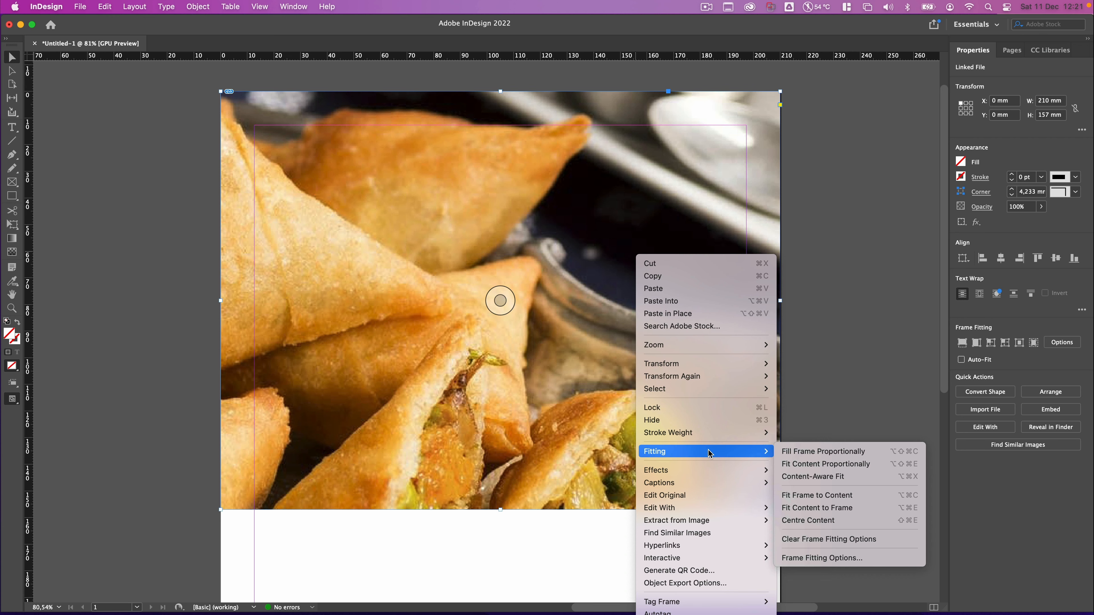
pyautogui.click(879, 457)
pyautogui.click(129, 351)
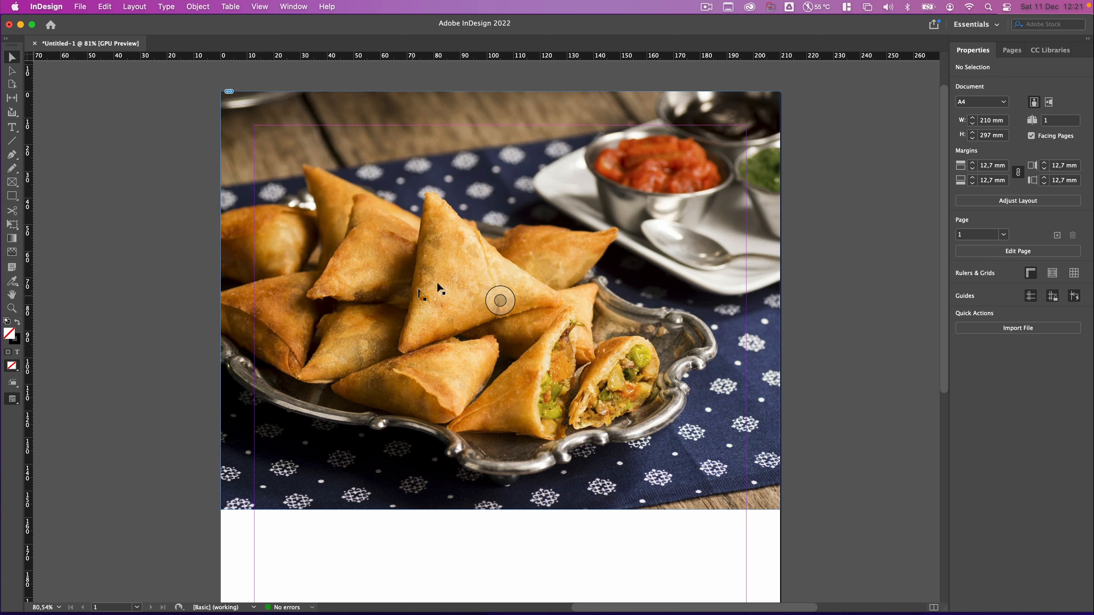
# Create a text frame about 185 × 27 mm between the margins just below the photo and enter the title "Samosas"
pyautogui.scroll(3, 825, 372)
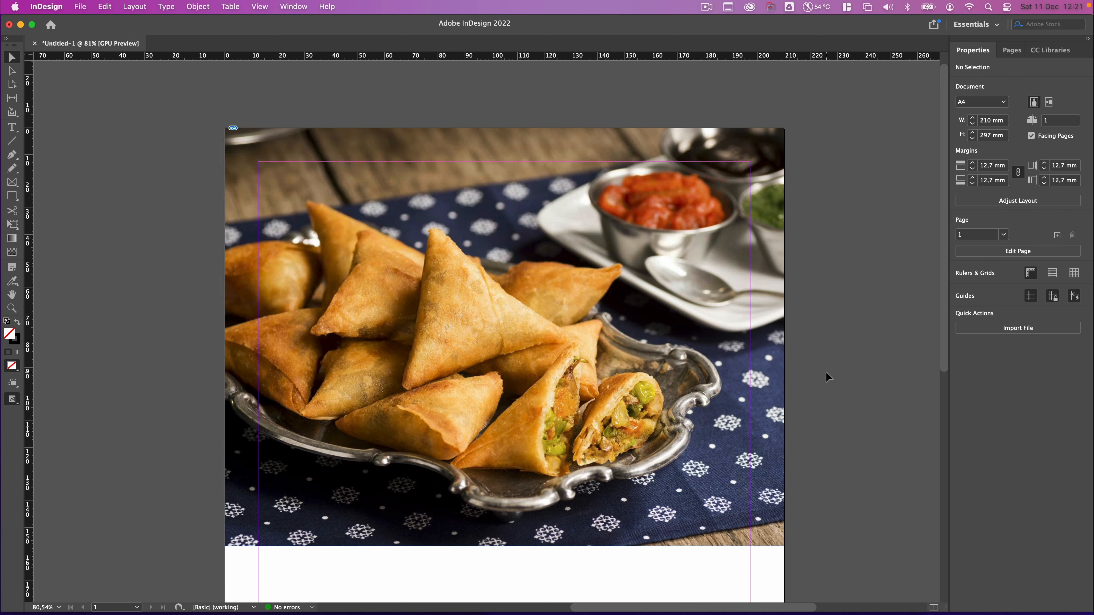
pyautogui.scroll(-3, 825, 372)
pyautogui.scroll(-6, 825, 372)
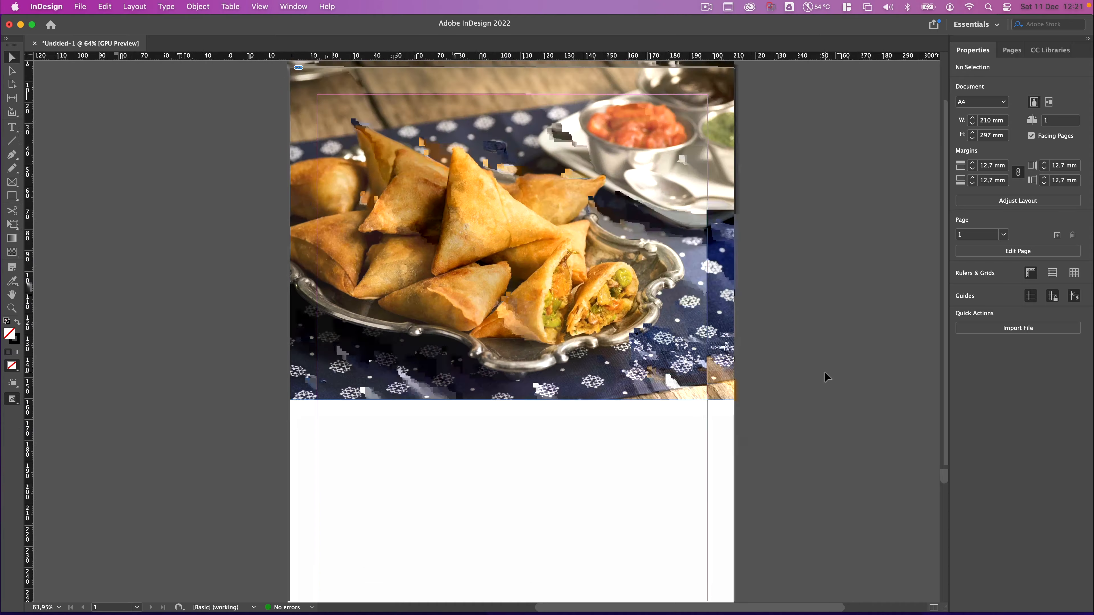
pyautogui.scroll(8, 825, 372)
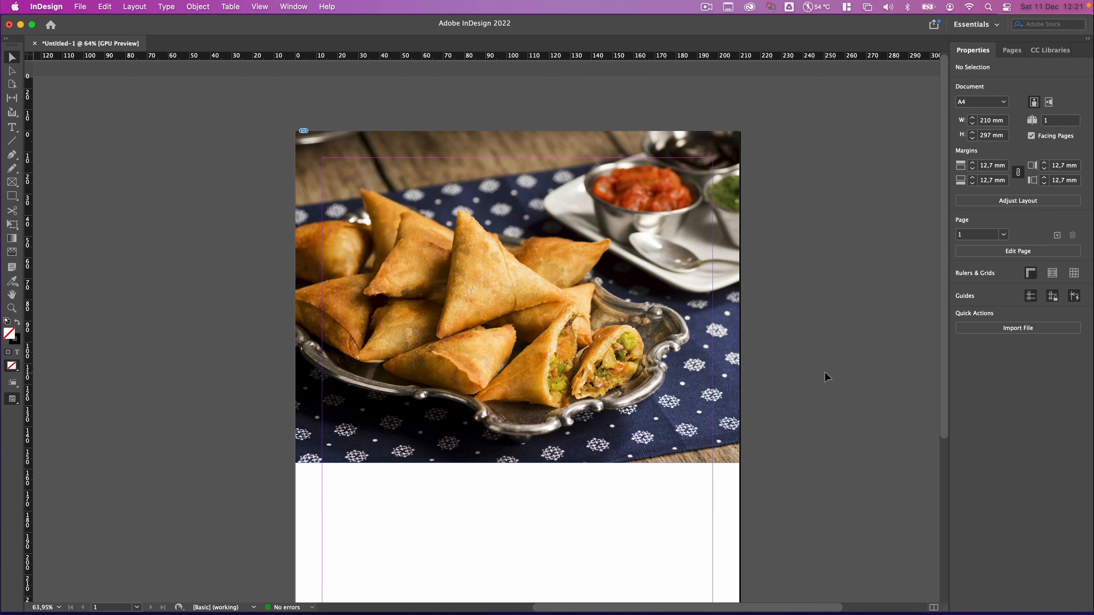
pyautogui.scroll(-4, 825, 372)
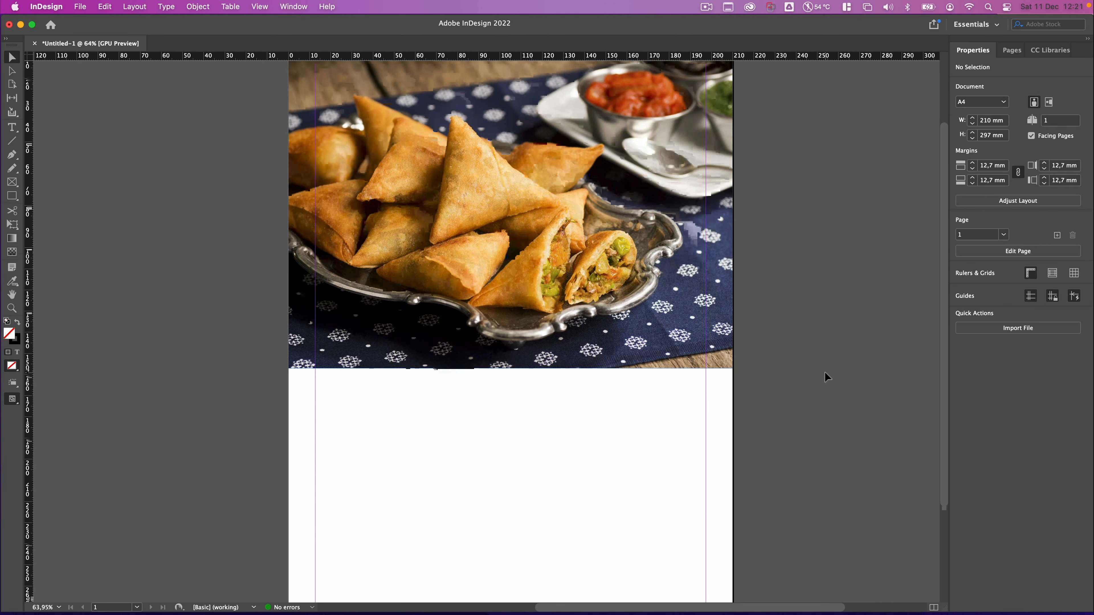
pyautogui.scroll(-7, 825, 372)
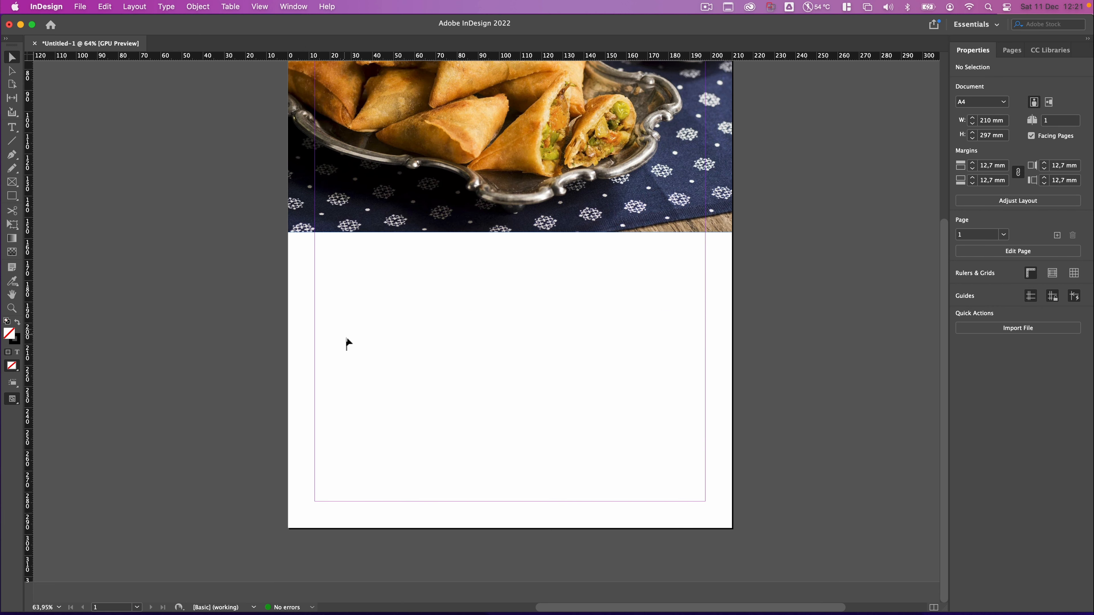
pyautogui.click(9, 130)
pyautogui.moveTo(315, 243); pyautogui.dragTo(705, 298)
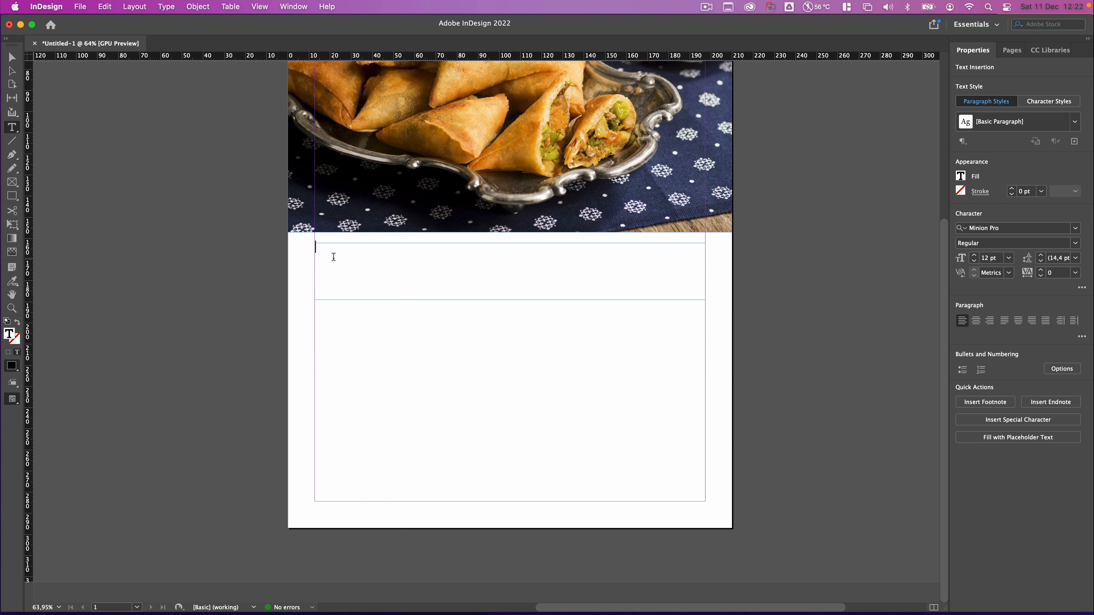
pyautogui.write('Samosas')
pyautogui.click(12, 59)
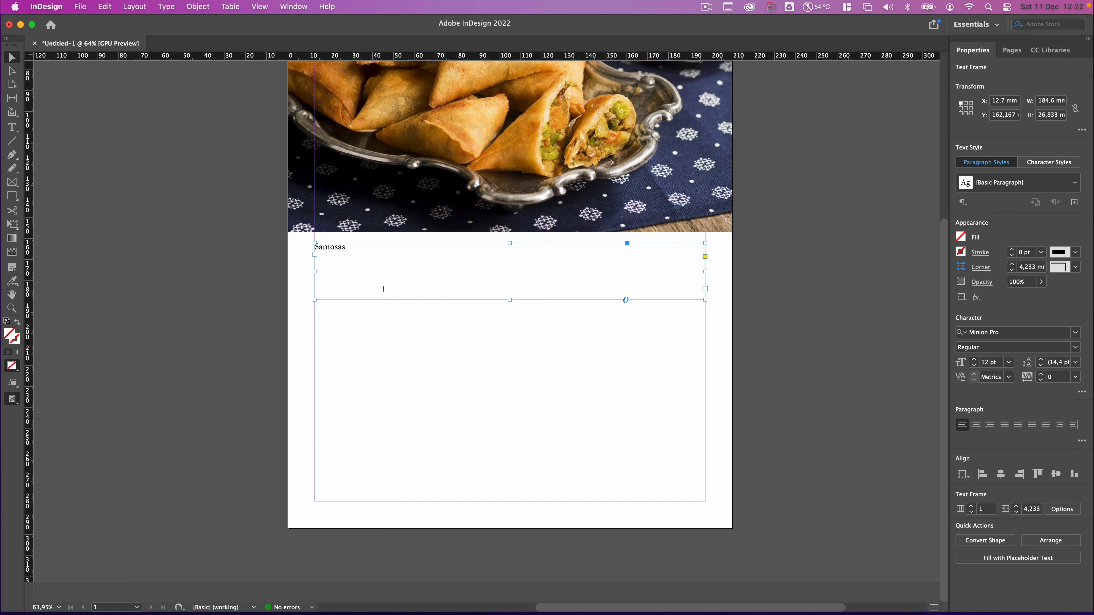
# Browse the font list and set the "Samosas" title to the Impact font
pyautogui.click(374, 309)
pyautogui.click(377, 280)
pyautogui.click(1075, 335)
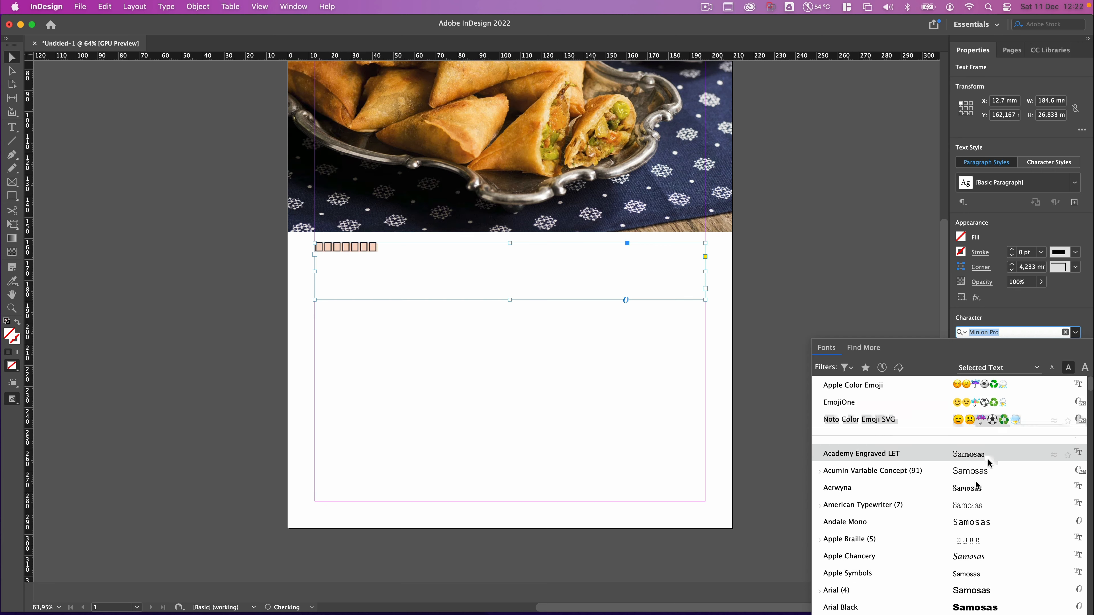
pyautogui.scroll(-20, 926, 559)
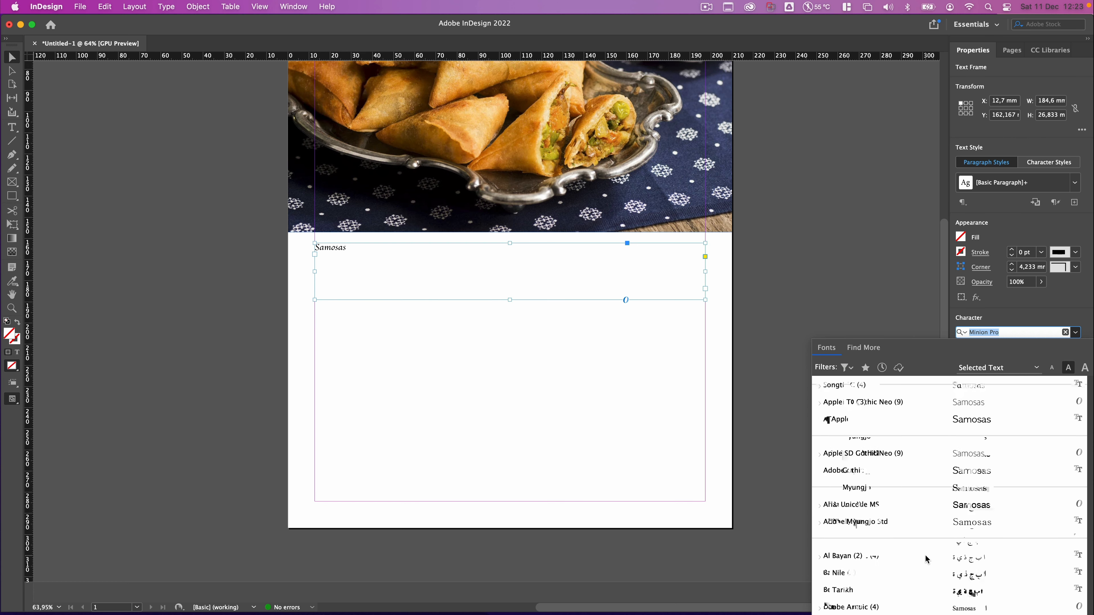
pyautogui.scroll(10, 926, 559)
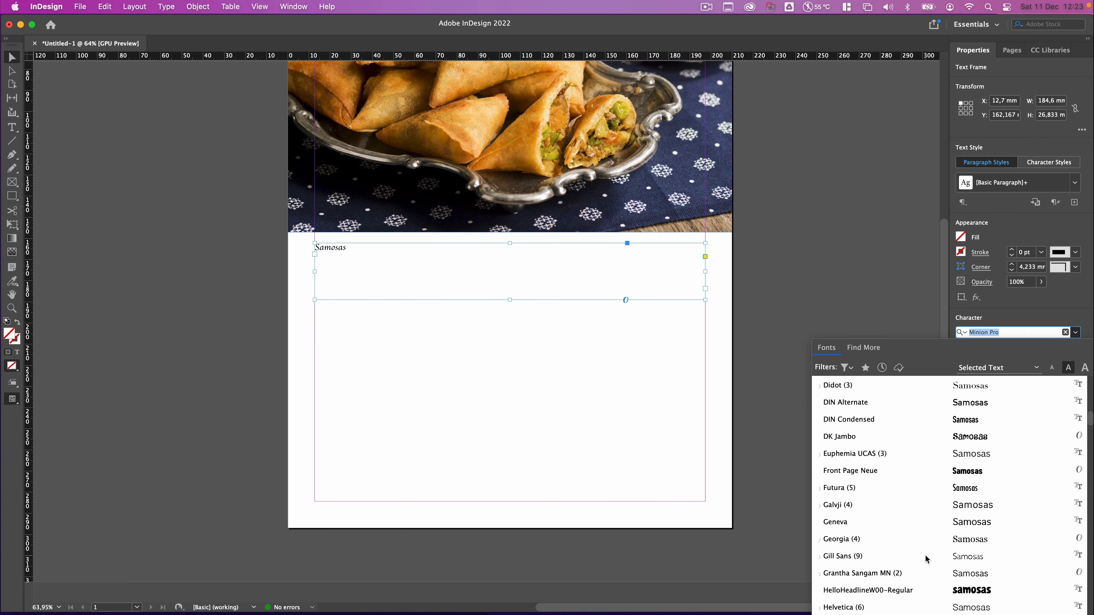
pyautogui.scroll(5, 935, 460)
pyautogui.scroll(8, 934, 460)
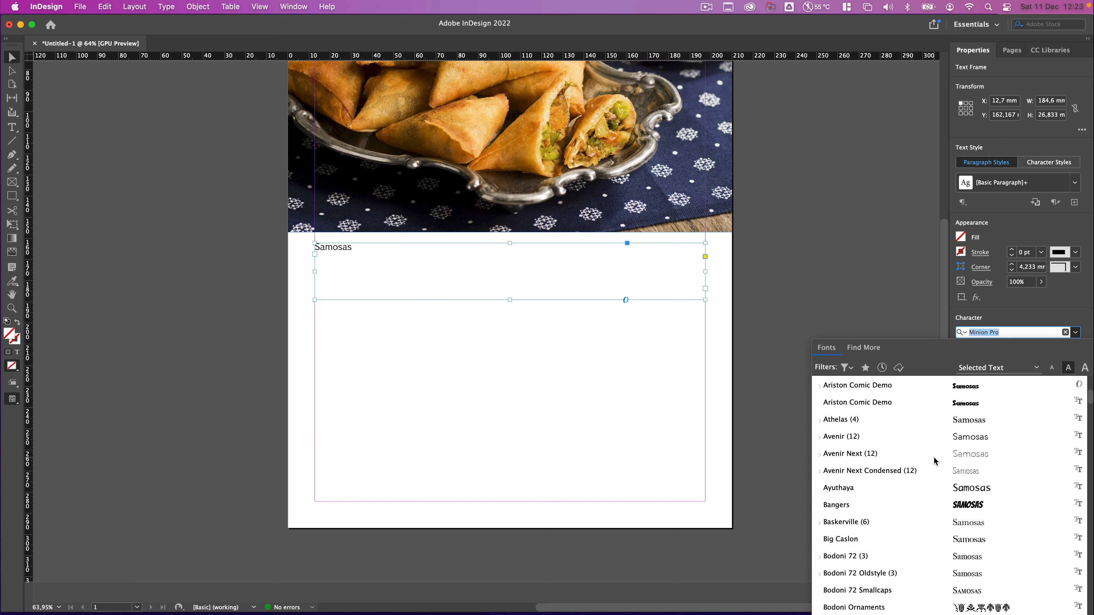
pyautogui.scroll(6, 934, 460)
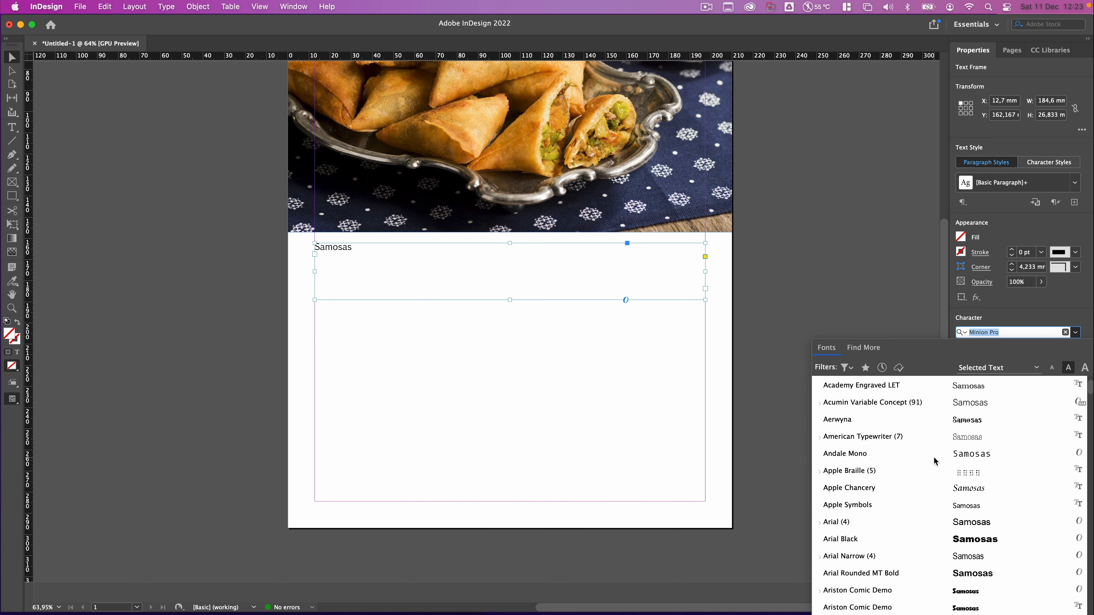
pyautogui.scroll(-20, 934, 460)
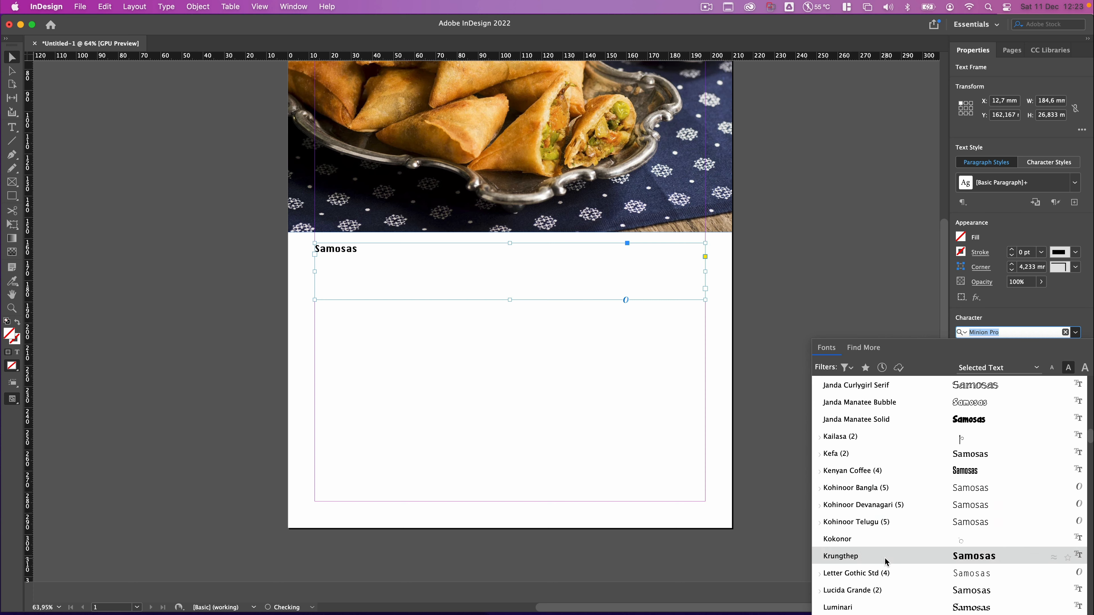
pyautogui.scroll(4, 885, 438)
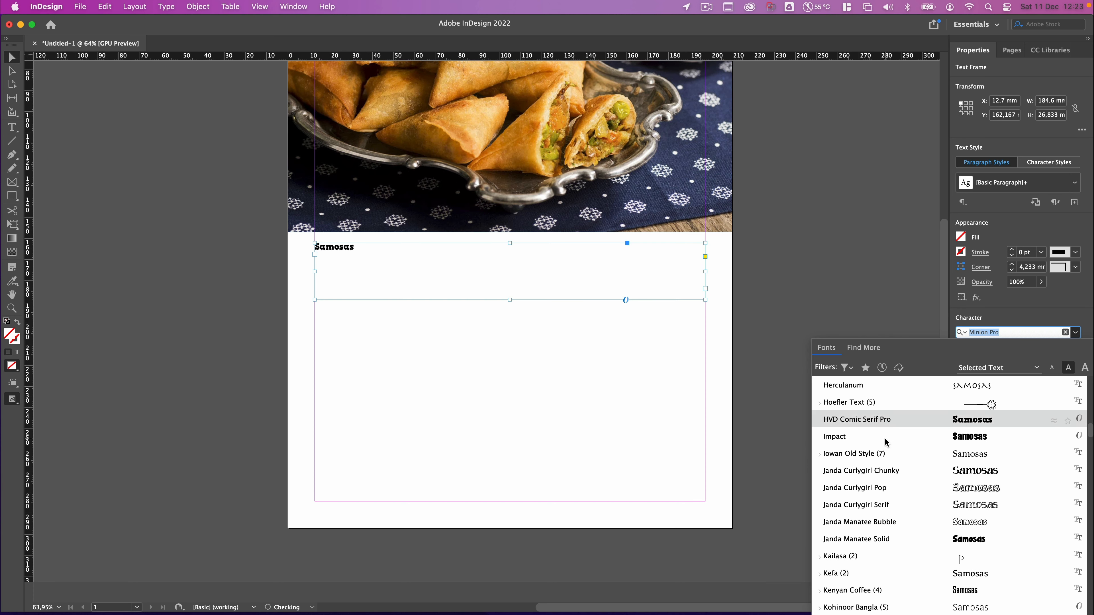
pyautogui.click(983, 442)
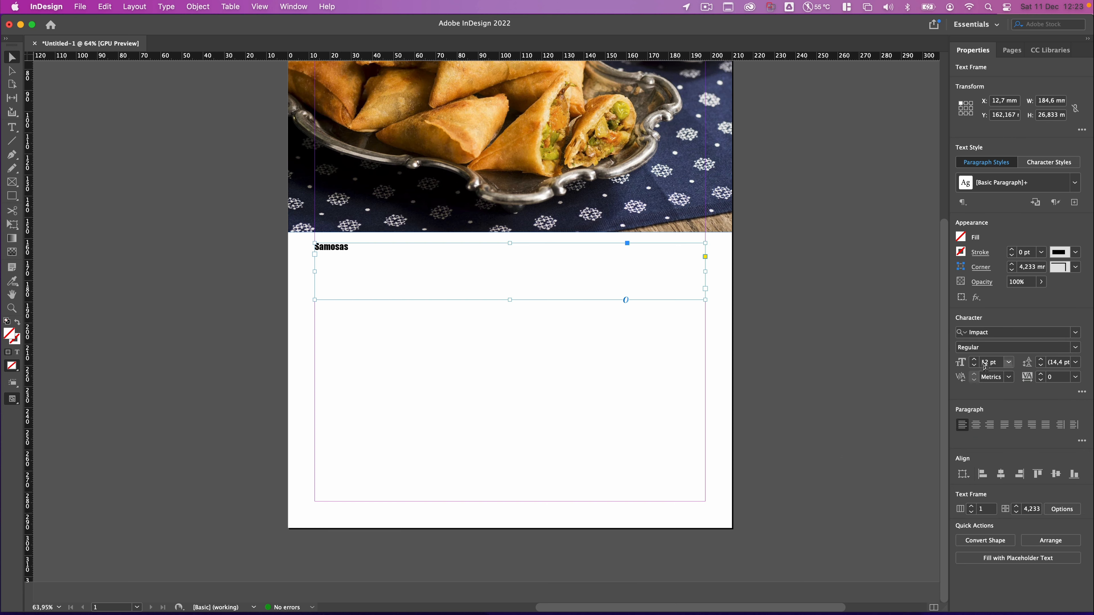
# Increase the "Samosas" title's font size to 57 pt
pyautogui.click(975, 360)
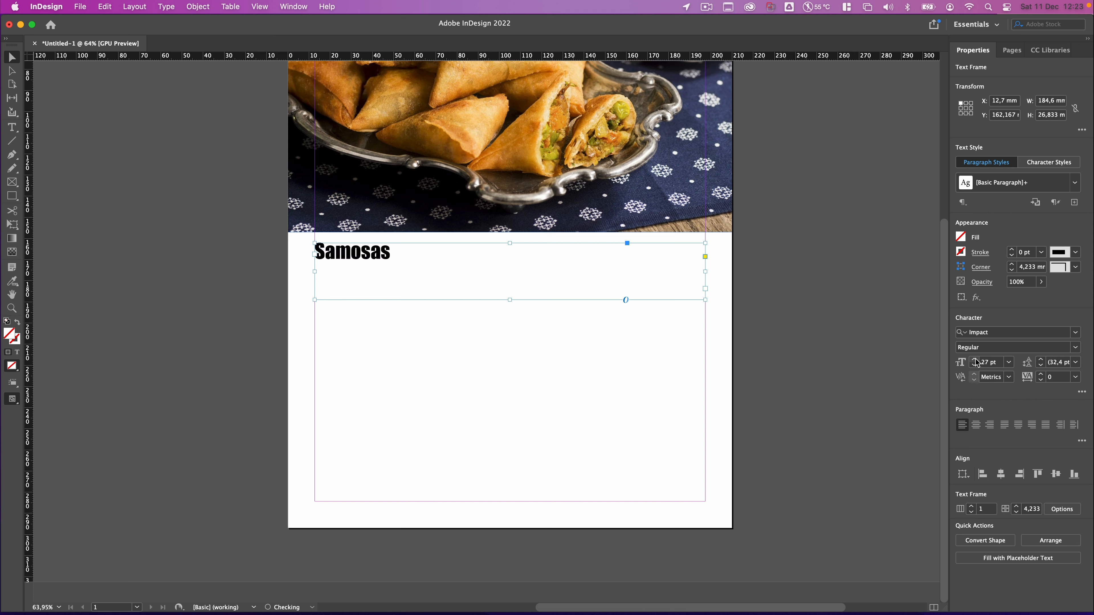
pyautogui.click(975, 360)
pyautogui.click(975, 360)
pyautogui.click(975, 360)
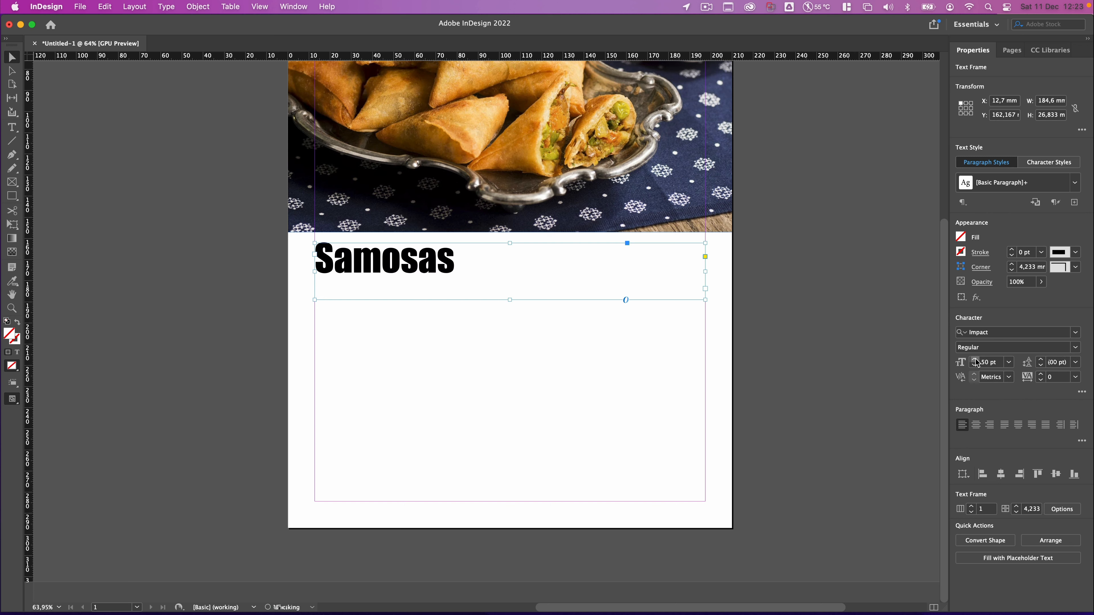
pyautogui.click(976, 360)
pyautogui.click(975, 360)
pyautogui.click(975, 360)
pyautogui.click(976, 359)
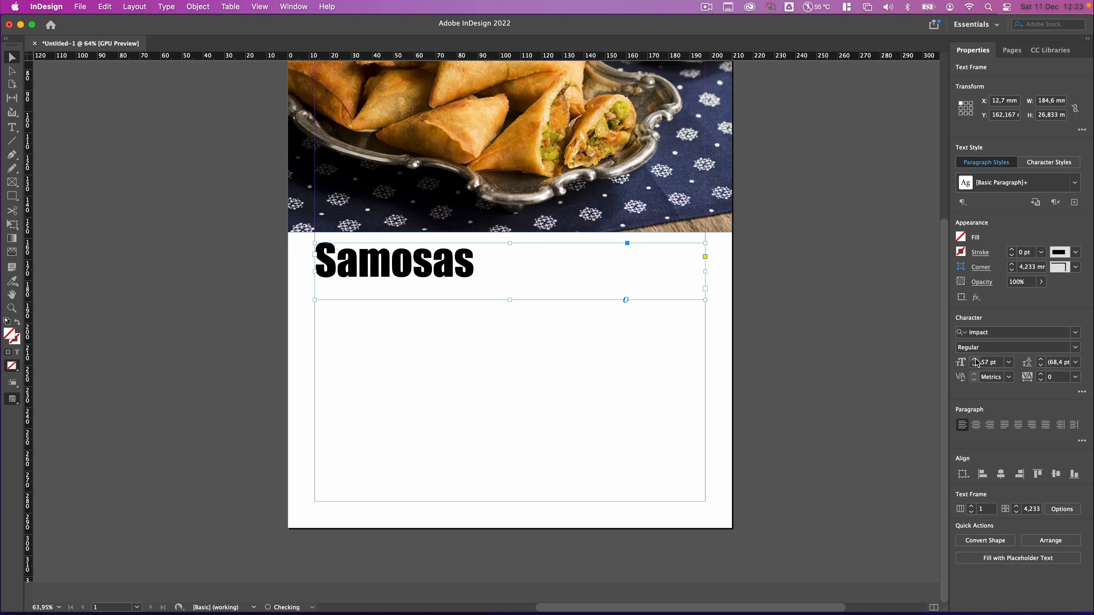
# Enlarge the "Samosas" title to 84 pt, centre it horizontally in its frame, and deselect it
pyautogui.click(975, 360)
pyautogui.click(975, 360)
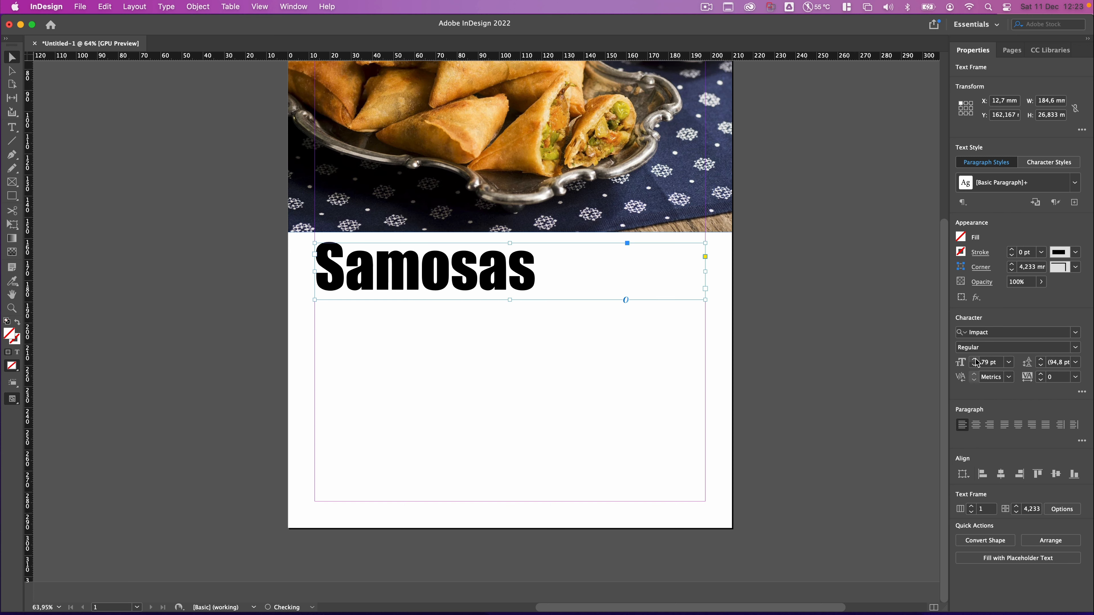
pyautogui.click(976, 359)
pyautogui.click(975, 359)
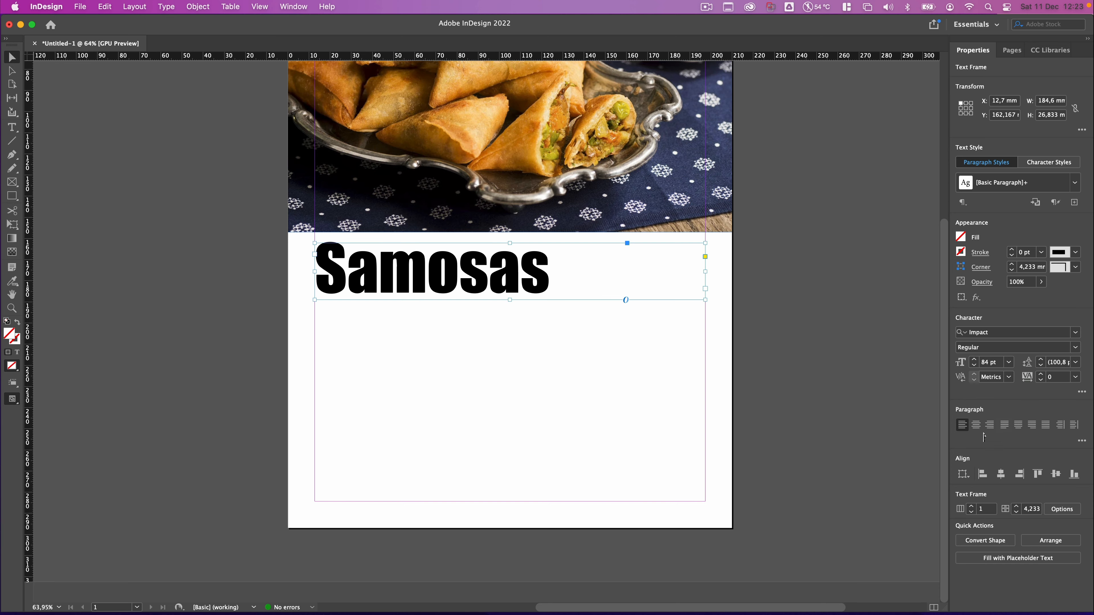
pyautogui.click(976, 425)
pyautogui.click(821, 411)
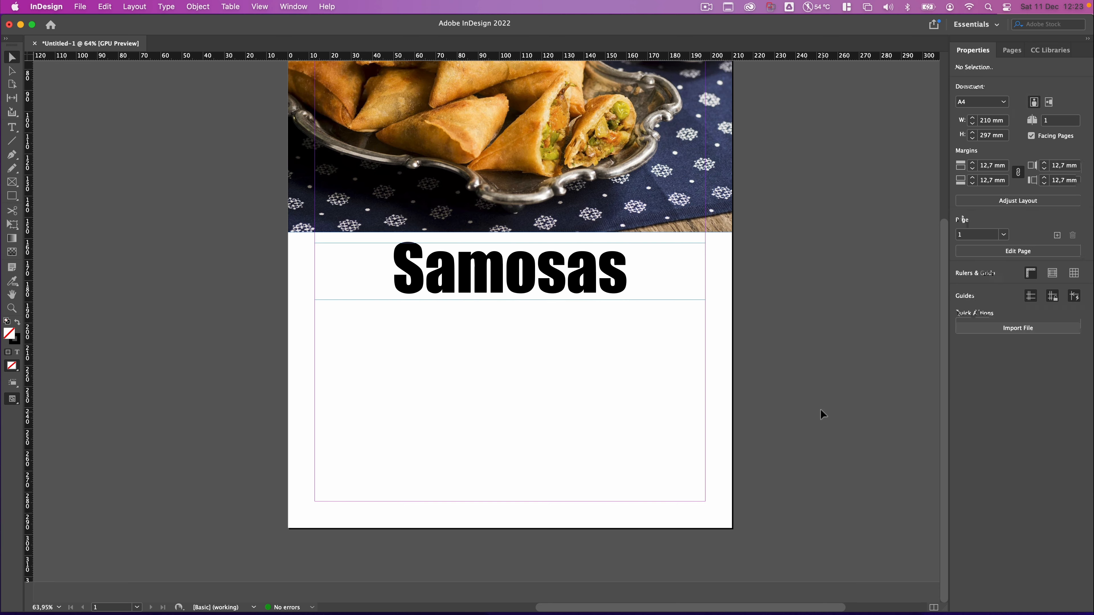
# Create a text frame about 185 × 93 mm between the margins, filling the empty area below the title
pyautogui.scroll(2, 792, 272)
pyautogui.scroll(5, 793, 269)
pyautogui.scroll(-6, 792, 270)
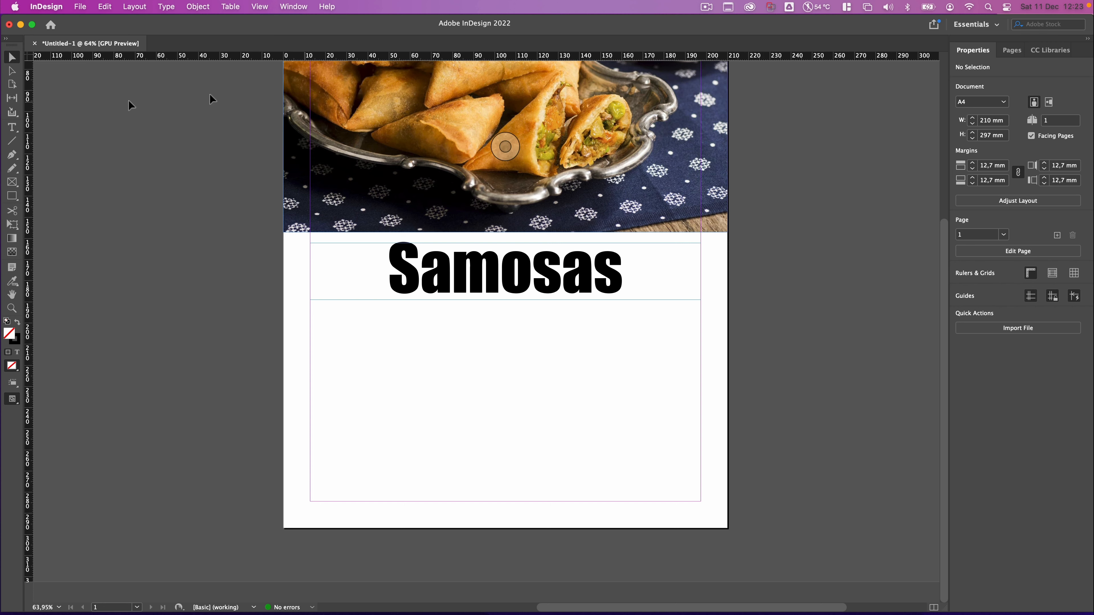
pyautogui.click(12, 128)
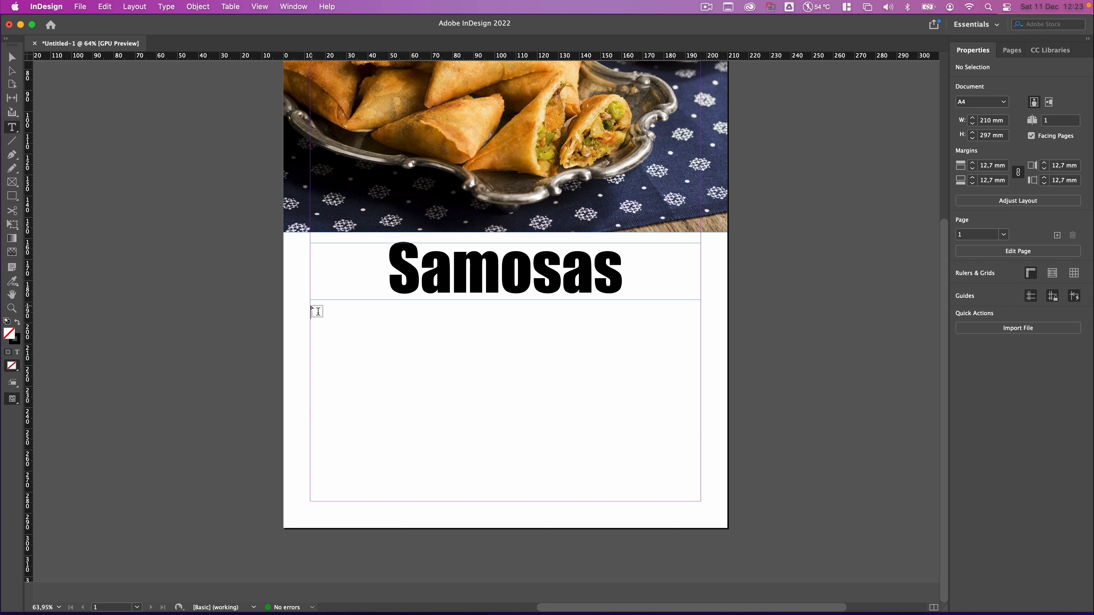
pyautogui.moveTo(311, 305); pyautogui.dragTo(701, 508)
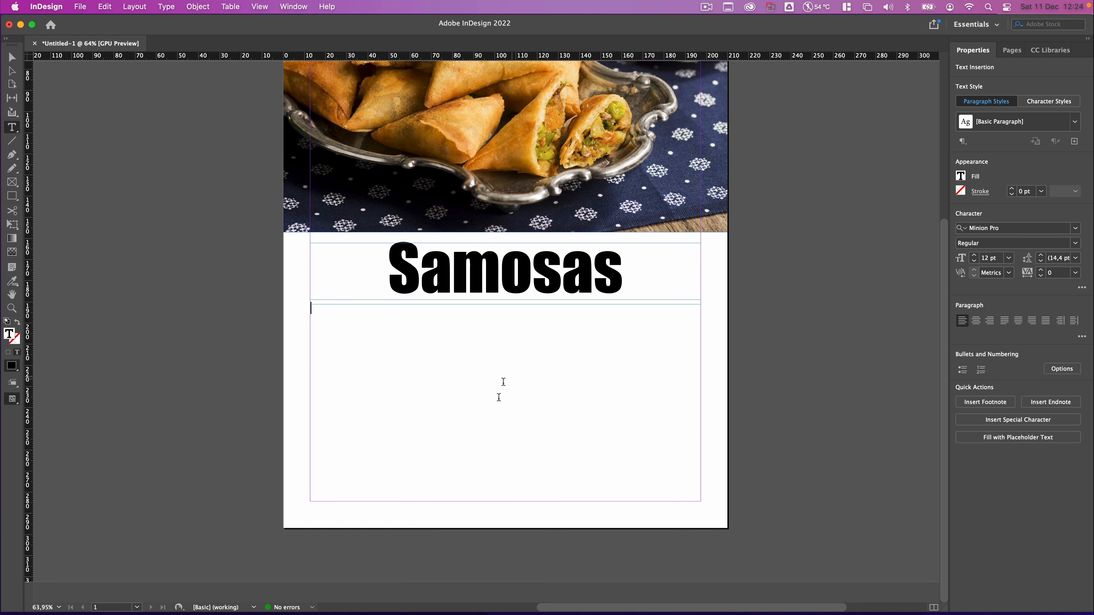
pyautogui.scroll(1, 534, 522)
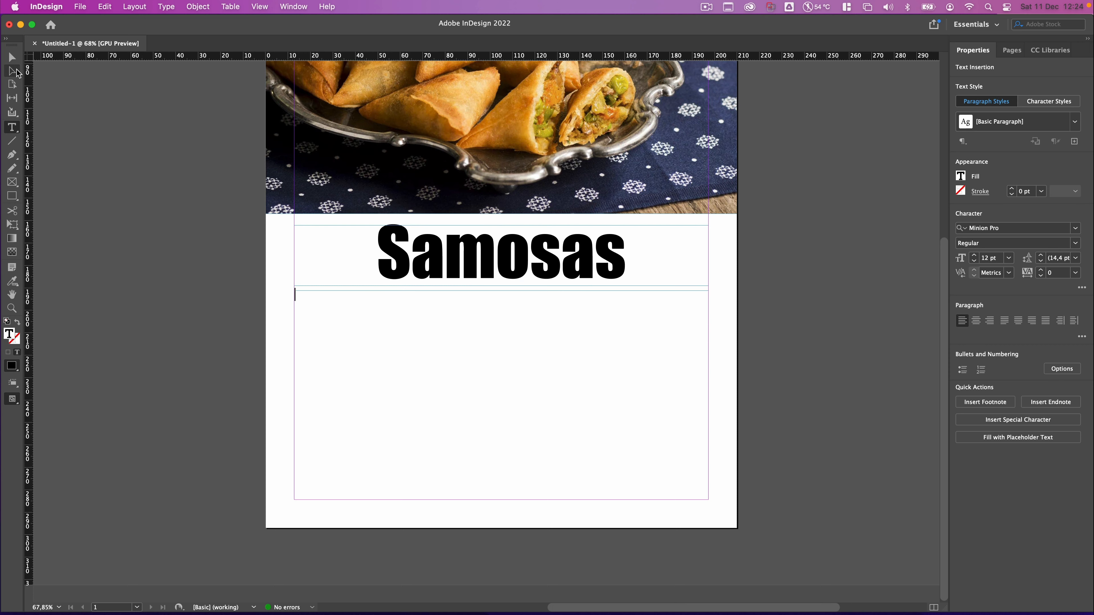
# Fill the new text frame below the title with placeholder text and deselect it
pyautogui.click(12, 58)
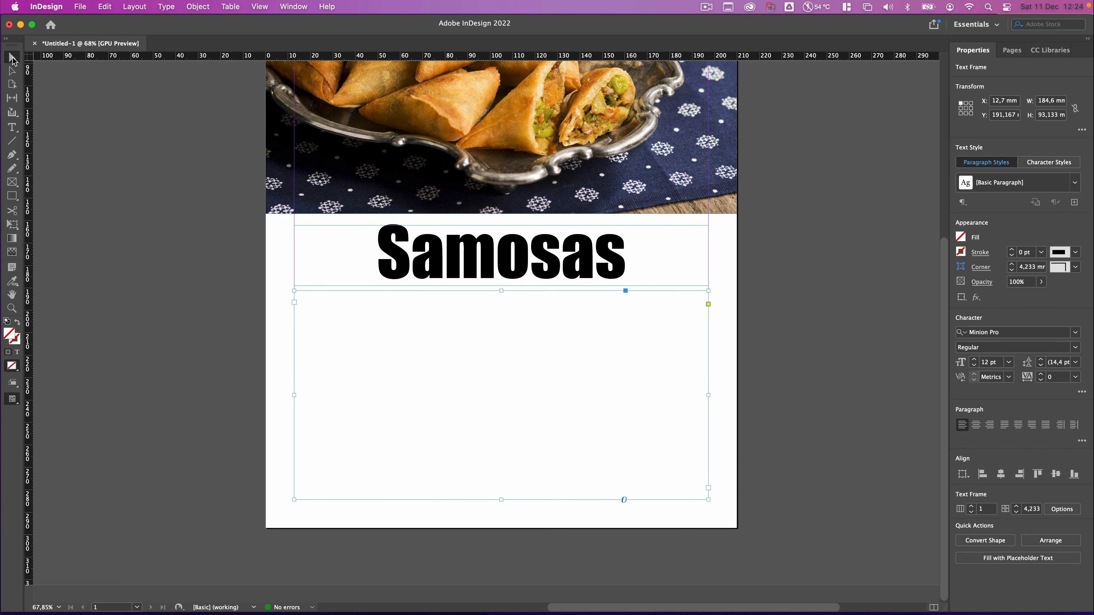
pyautogui.rightClick(369, 325)
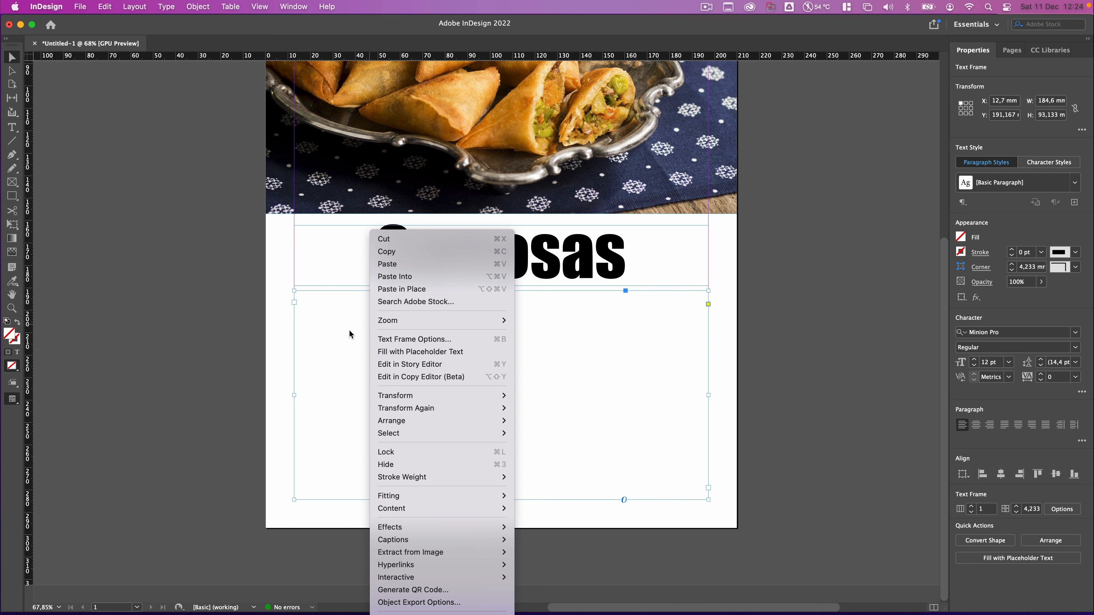
pyautogui.click(464, 354)
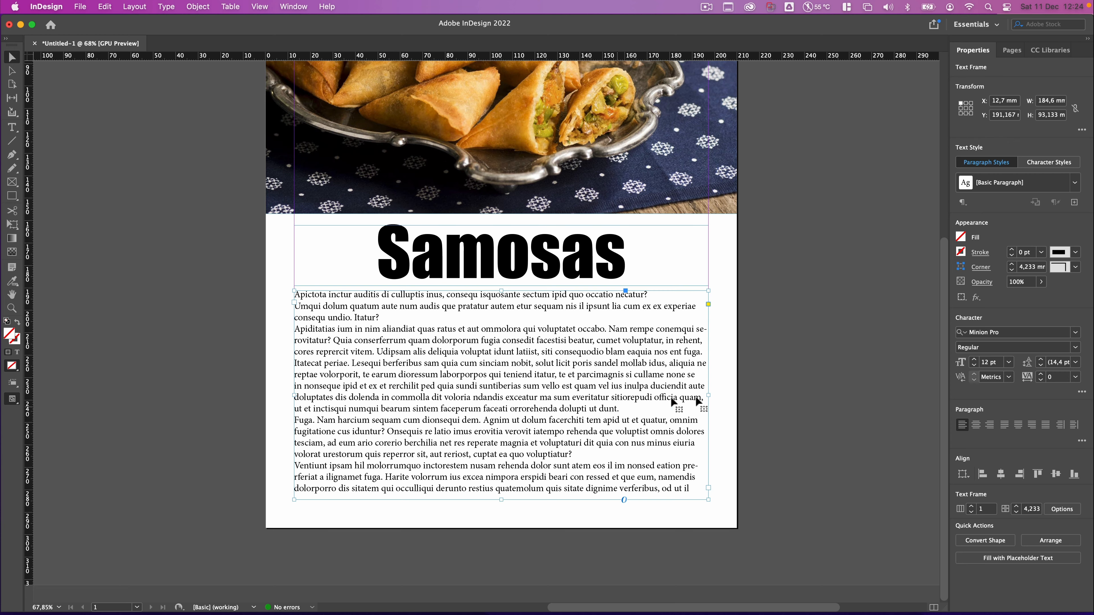
pyautogui.scroll(-5, 791, 363)
pyautogui.click(791, 364)
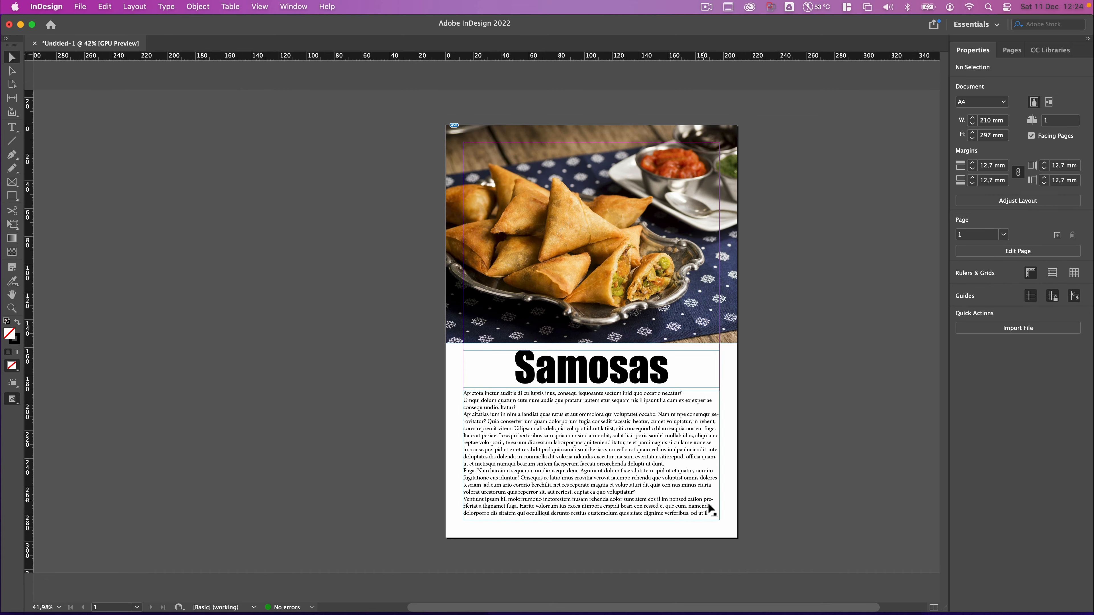
# Split the body text frame below the title into 2 columns
pyautogui.scroll(5, 710, 505)
pyautogui.scroll(-2, 711, 508)
pyautogui.hscroll(-2, 711, 508)
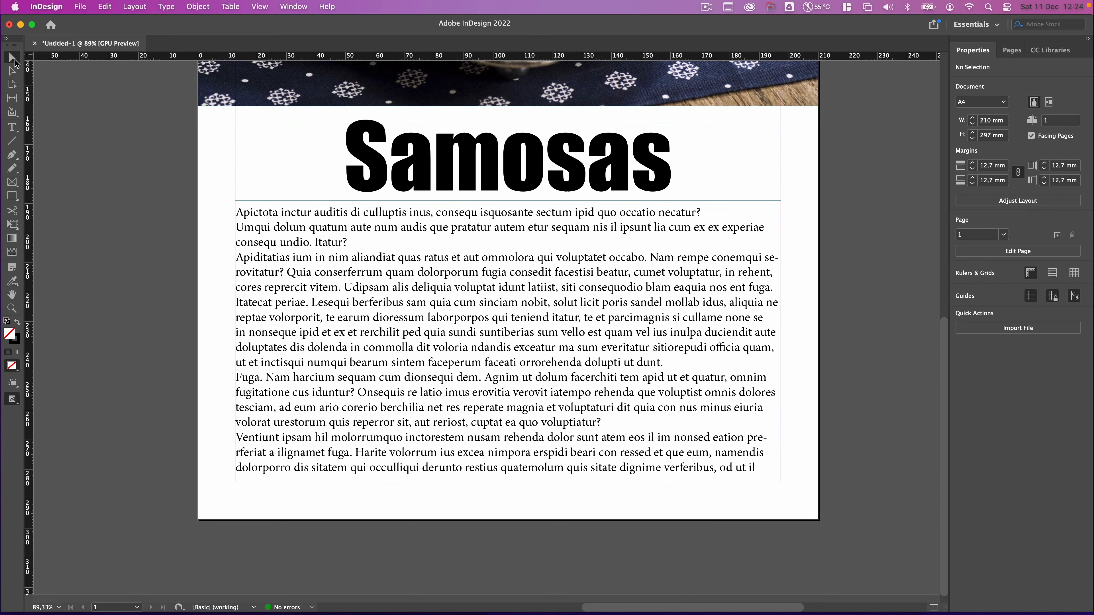
pyautogui.click(358, 284)
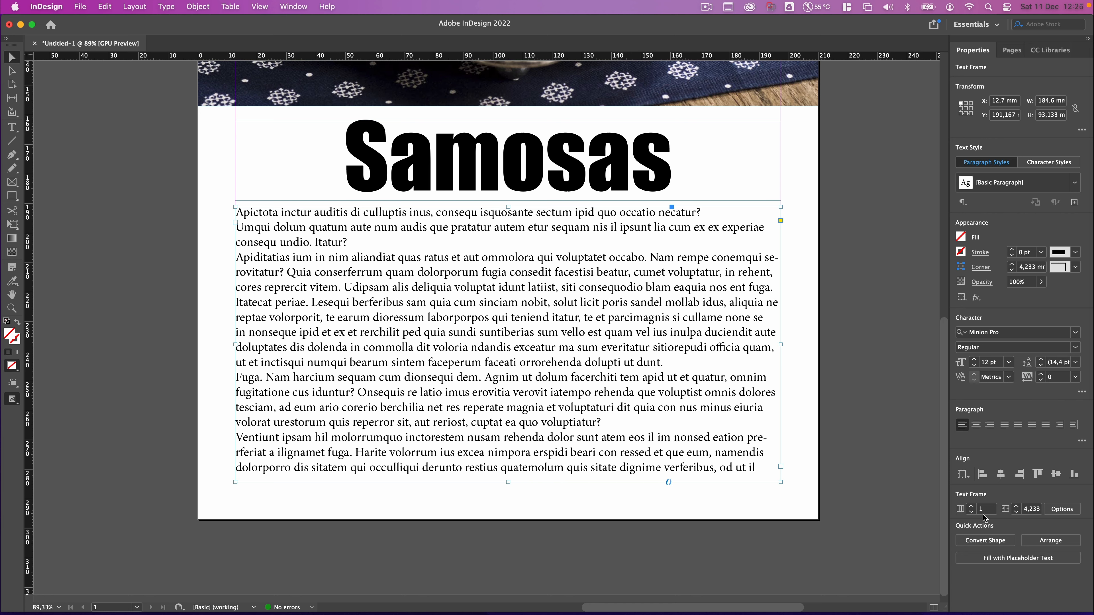
pyautogui.click(972, 507)
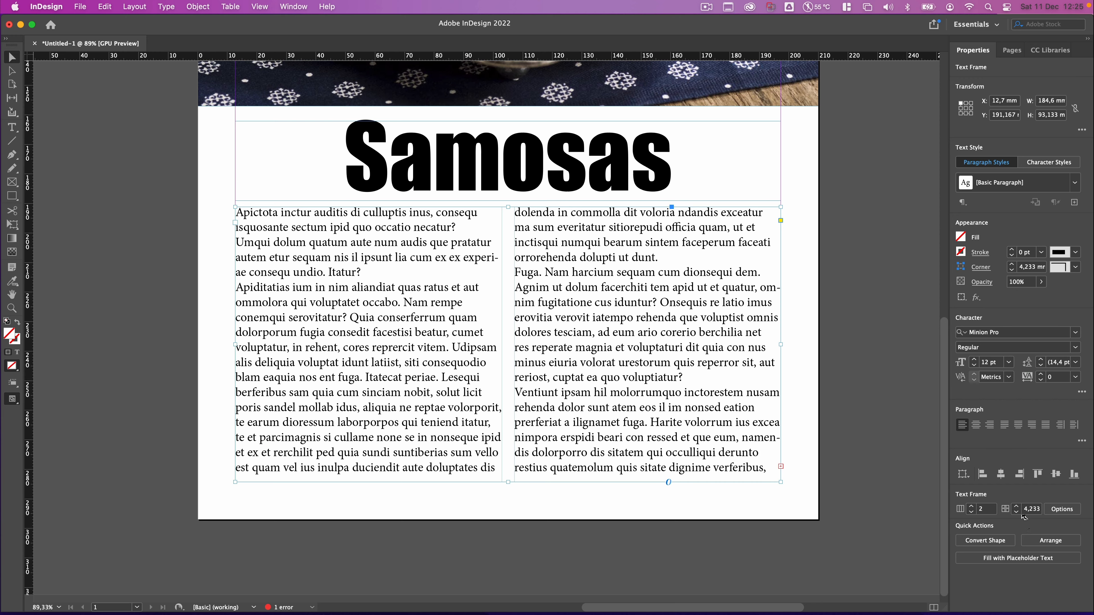
# Increase the gutter between the body frame's two columns to 12 mm
pyautogui.click(1017, 508)
pyautogui.click(1017, 508)
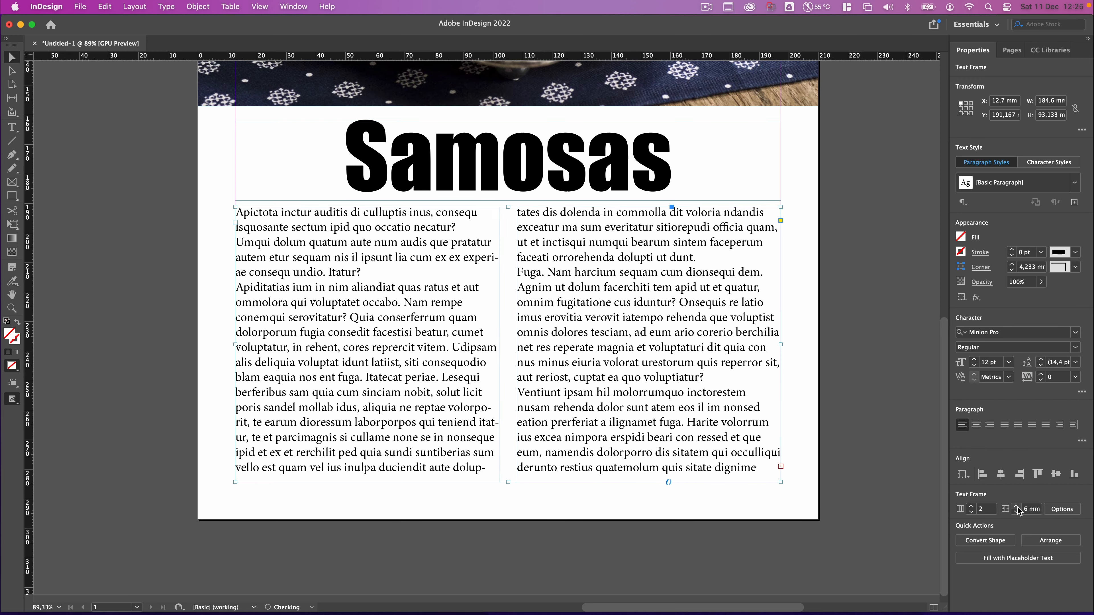
pyautogui.click(1015, 507)
pyautogui.click(1015, 507)
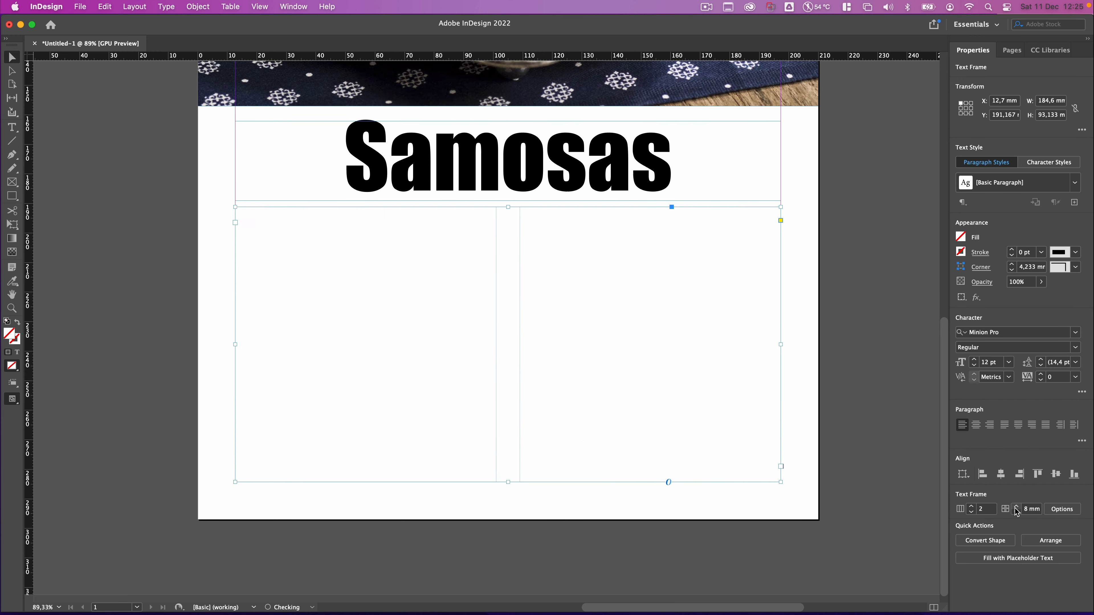
pyautogui.click(1015, 508)
pyautogui.click(1015, 508)
pyautogui.click(1017, 508)
pyautogui.click(1017, 509)
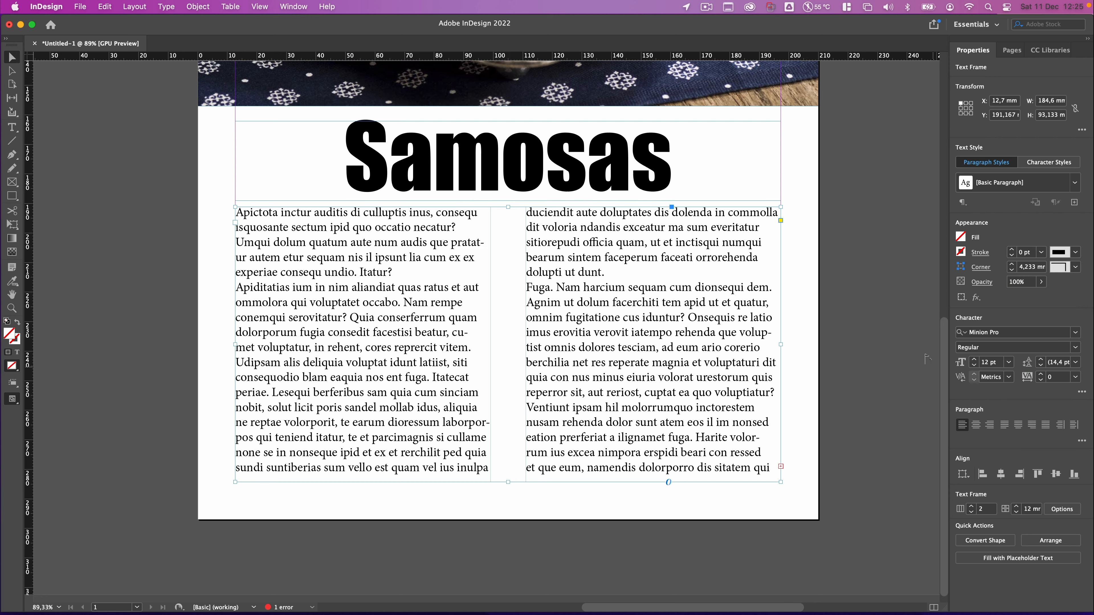
# Browse the font list and set the body text to the Didot font
pyautogui.click(1076, 333)
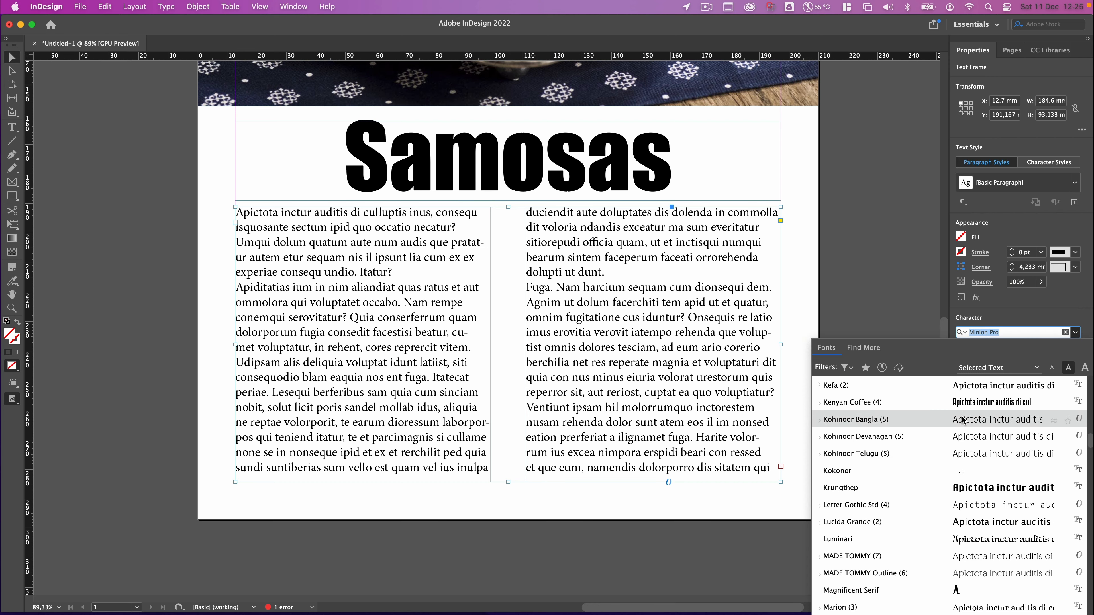
pyautogui.scroll(5, 919, 465)
pyautogui.scroll(10, 918, 465)
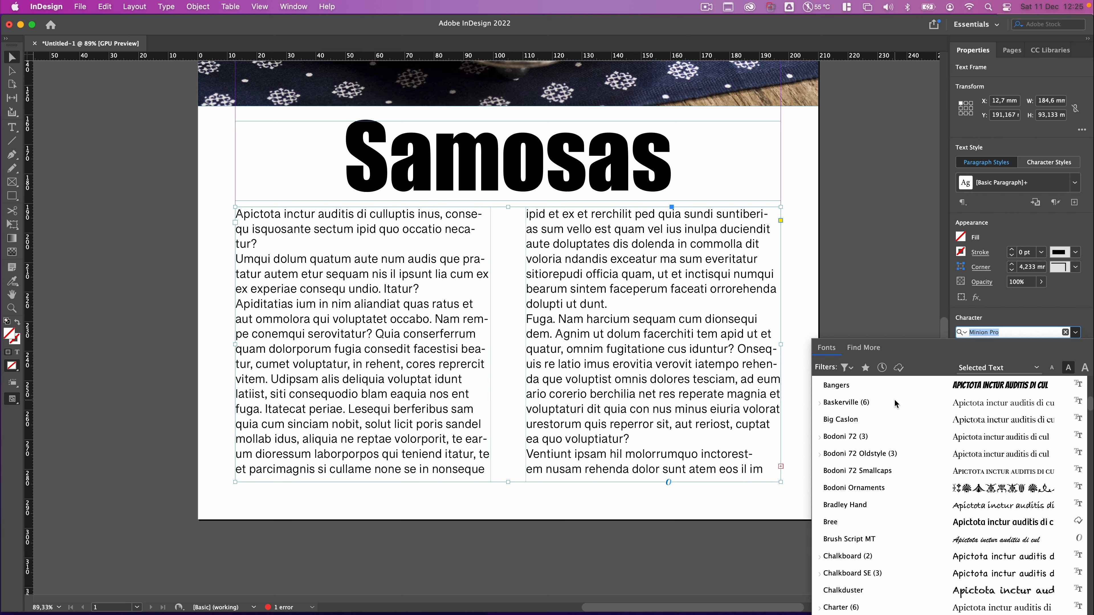
pyautogui.scroll(-3, 899, 547)
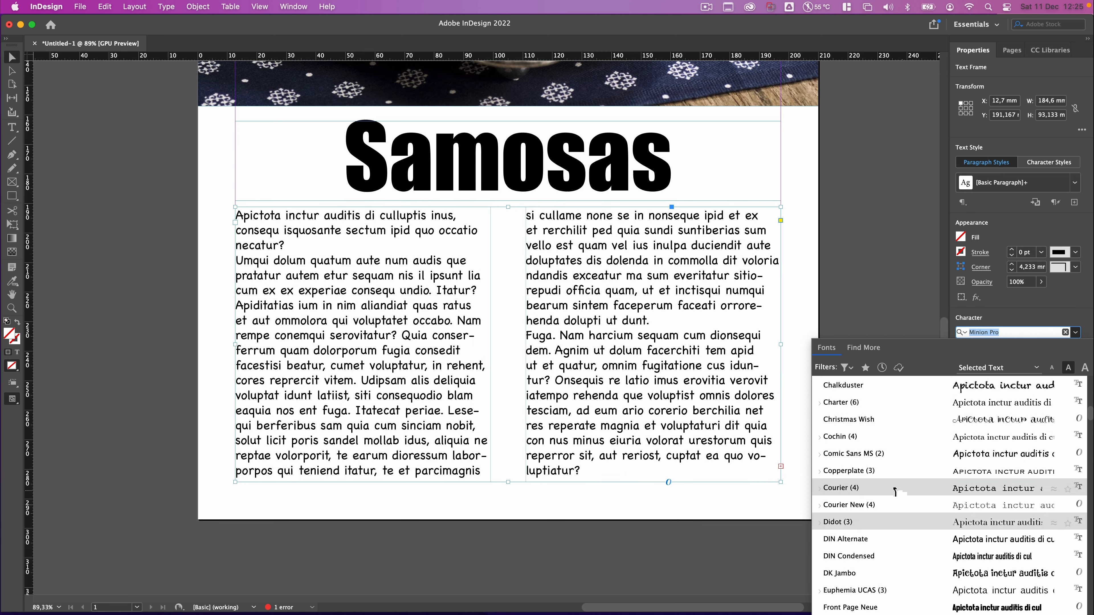
pyautogui.click(857, 521)
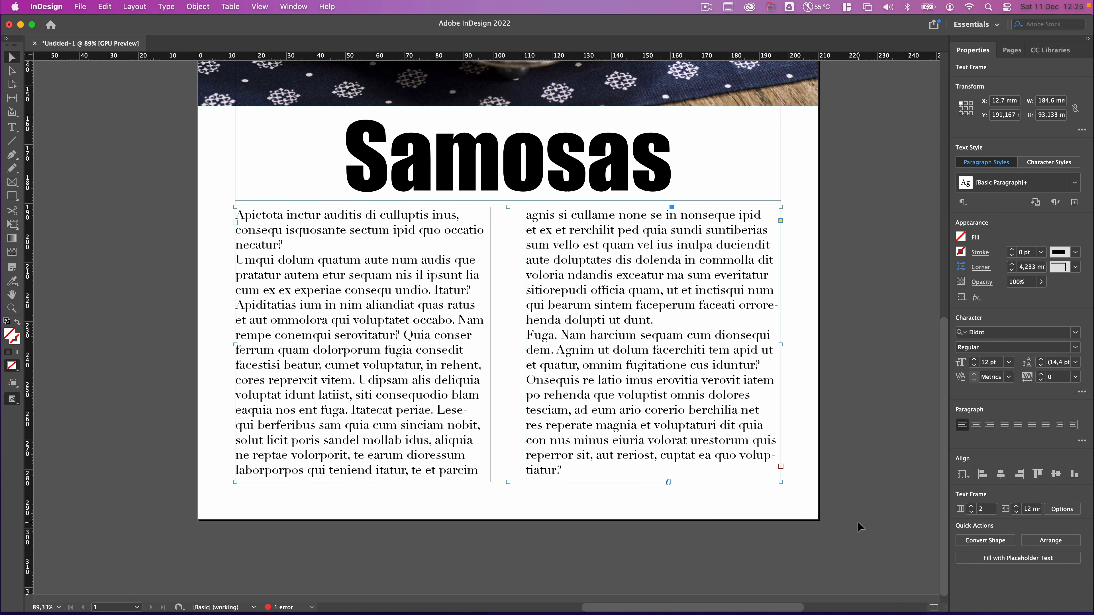
# Delete all the placeholder text from the two-column frame, including the overset part
pyautogui.tripleClick(592, 389)
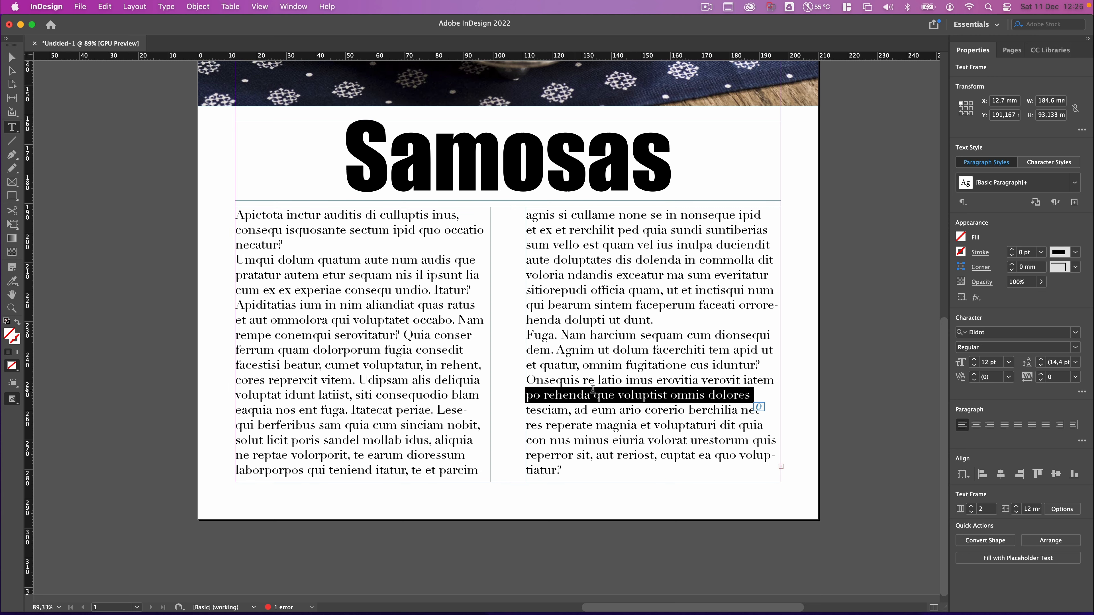
pyautogui.click(592, 389)
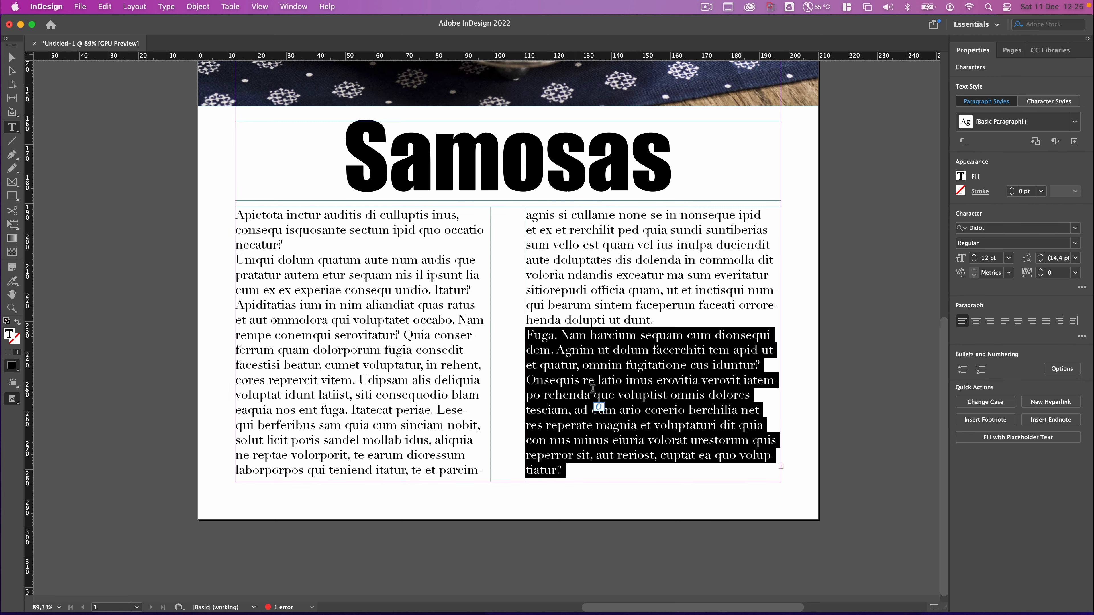
pyautogui.click(590, 412)
pyautogui.moveTo(571, 468); pyautogui.dragTo(236, 214)
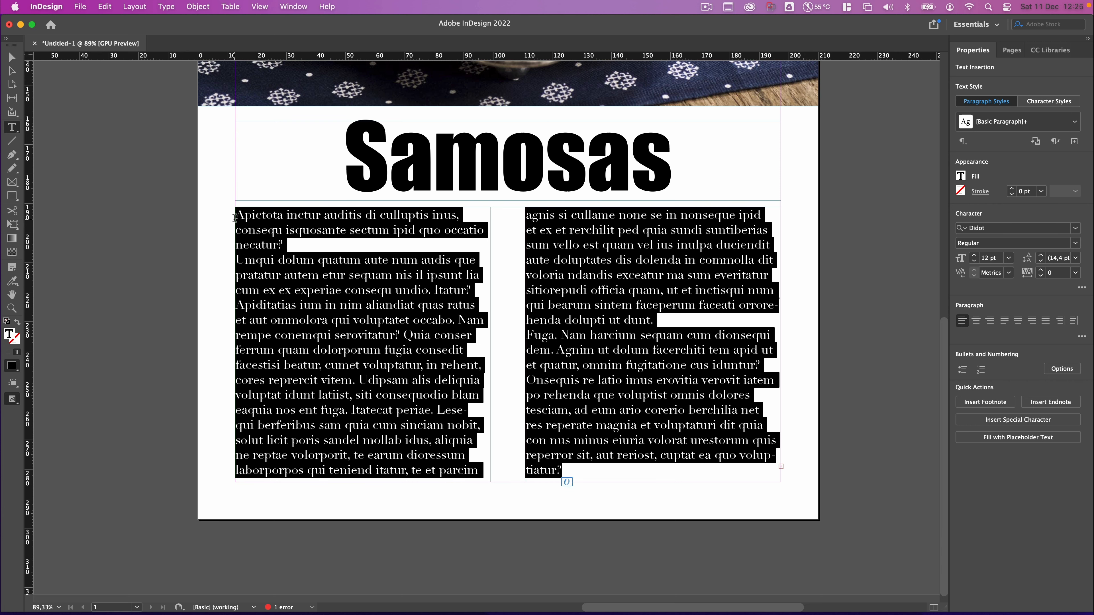
pyautogui.write('Ventiunt ipsam hil molorrumquo inctorest- em nusam rehenda dolor sunt atem eos il im nonsed eation prerferiat a ilignamet fuga. Harite volorrum ius excea nimpora erspidi beari con ressed et que eum, namendis dolorporro dis sitatem qui occulliqui derun- to restius quatemolum quis sitate dignime verferibus, od ut il')
pyautogui.moveTo(348, 335); pyautogui.dragTo(237, 214)
pyautogui.press('BackSpace')
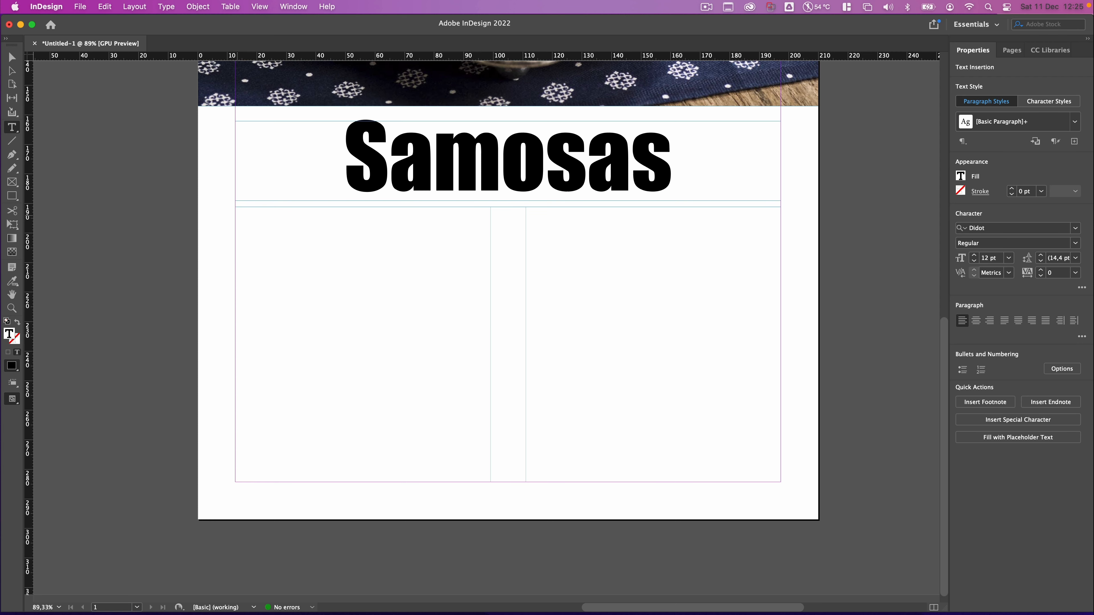
# Enter the heading "Ingredients" in the two-column frame, followed by a blank line and the lines "Flour", "Potatoes" and "Peas"
pyautogui.write('Ingredient')
pyautogui.press('Return')
pyautogui.press('Return')
pyautogui.write('Flour ')
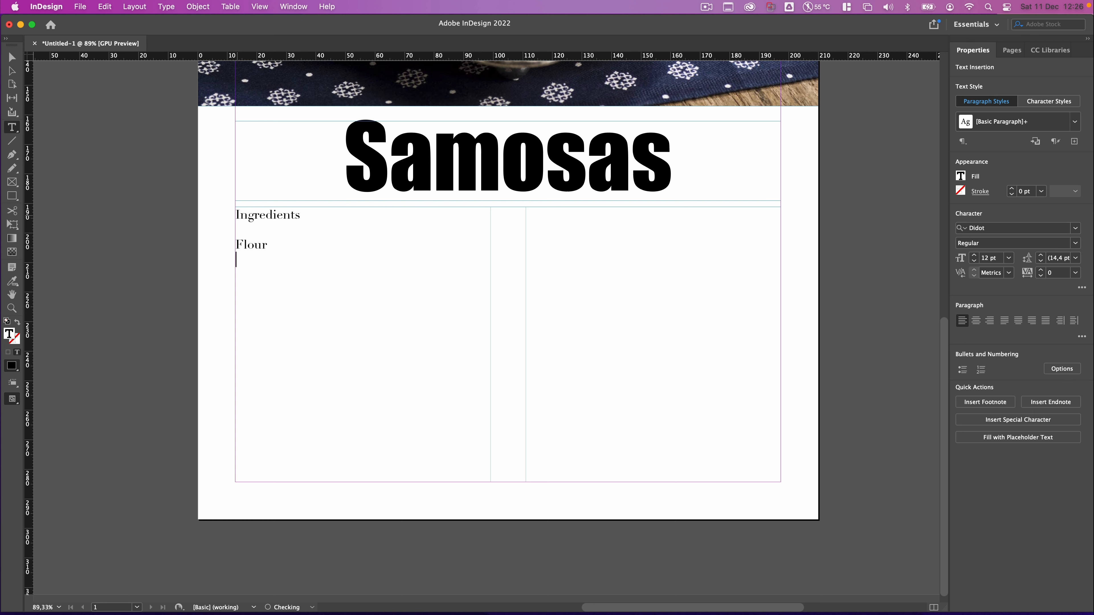
pyautogui.write('Potatoes')
pyautogui.press('Return')
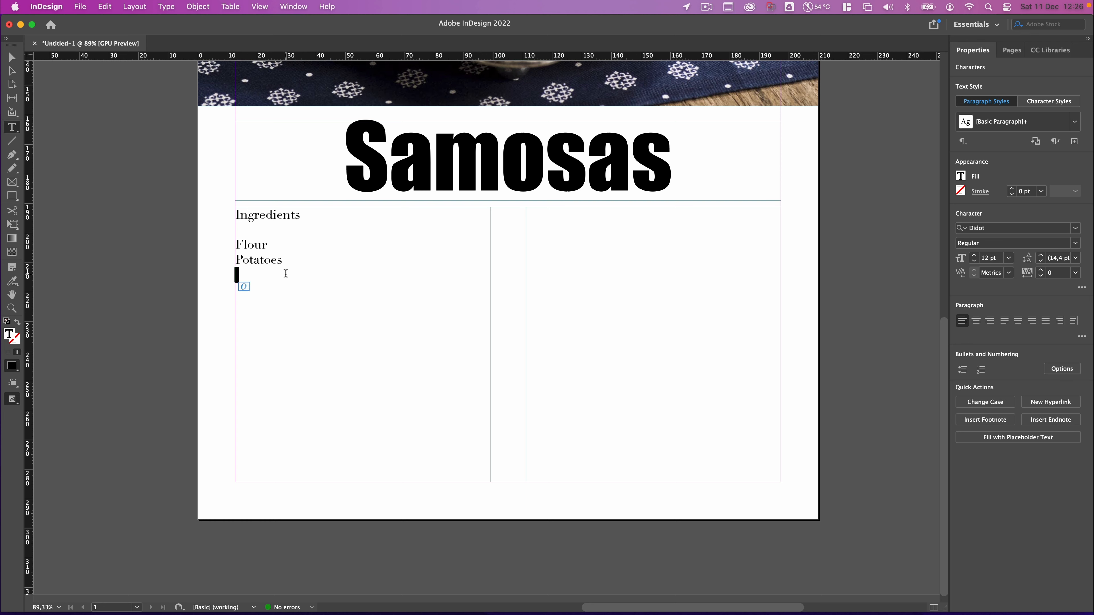
pyautogui.write('S')
pyautogui.press('BackSpace')
pyautogui.write('Peas')
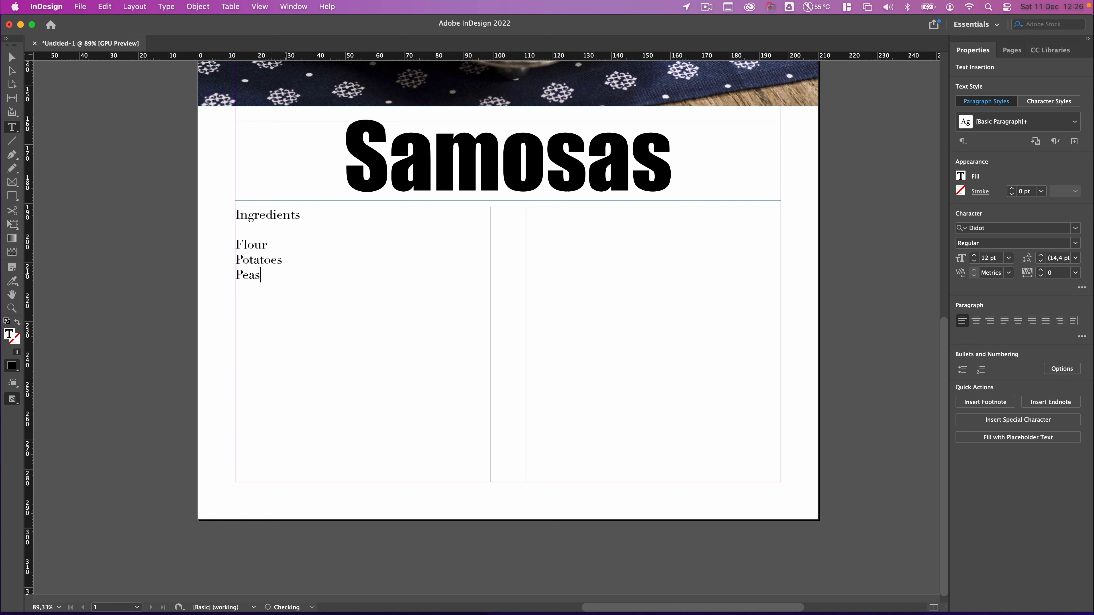
# Format the "Flour", "Potatoes" and "Peas" lines as a bulleted list
pyautogui.moveTo(236, 245); pyautogui.dragTo(346, 354)
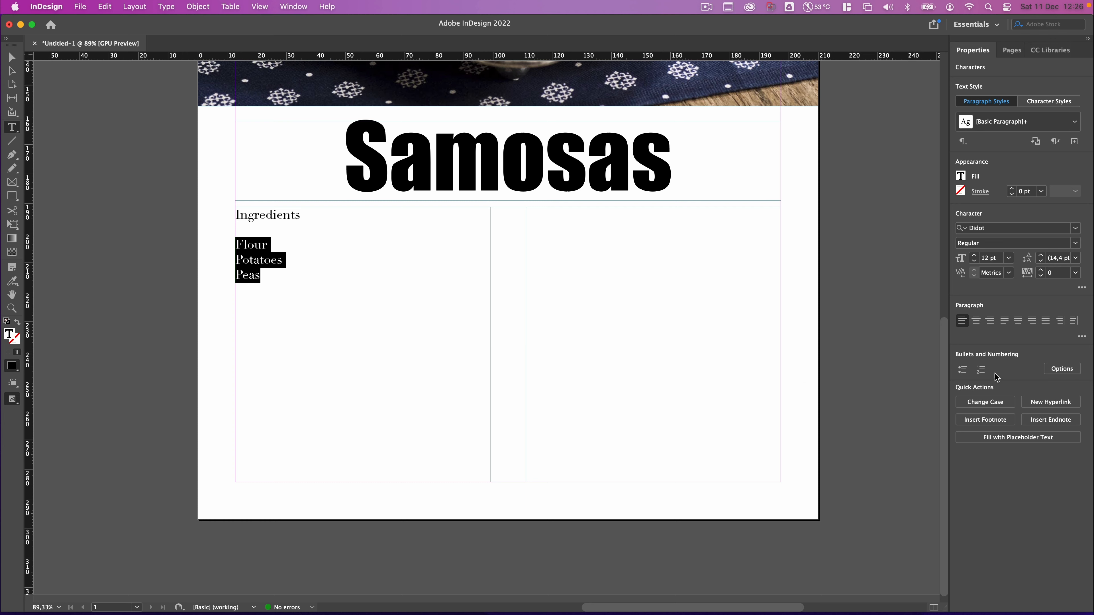
pyautogui.click(963, 371)
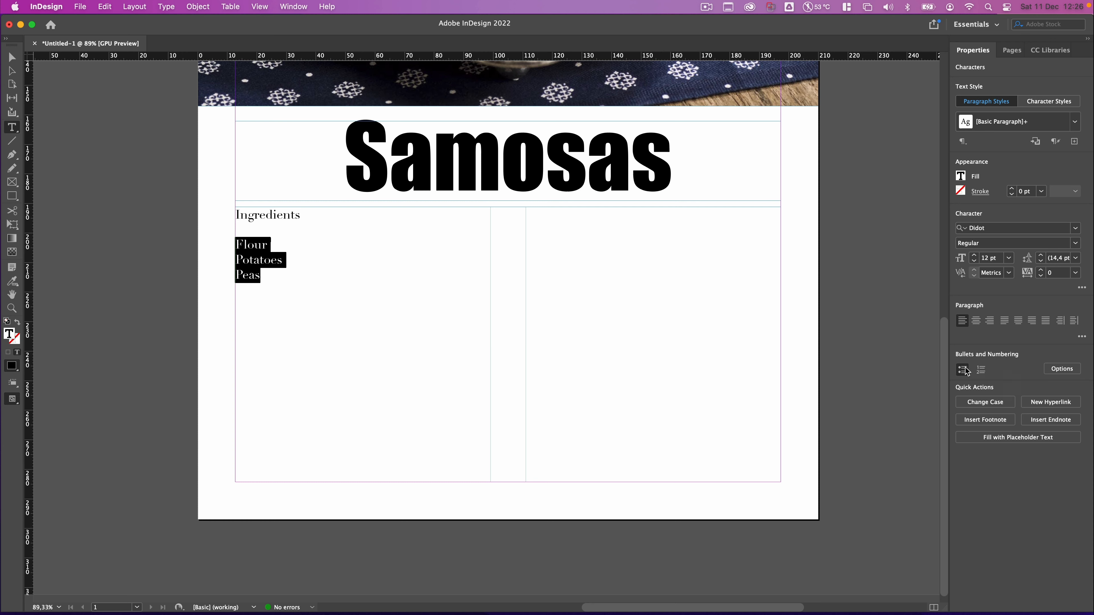